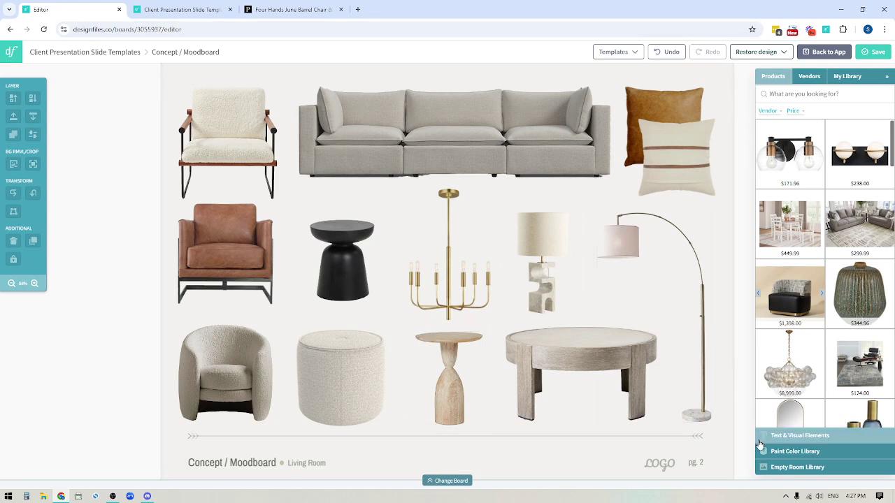
# Look over the saved items in My Library, then return to the general product catalogue
pyautogui.scroll(-10, 821, 254)
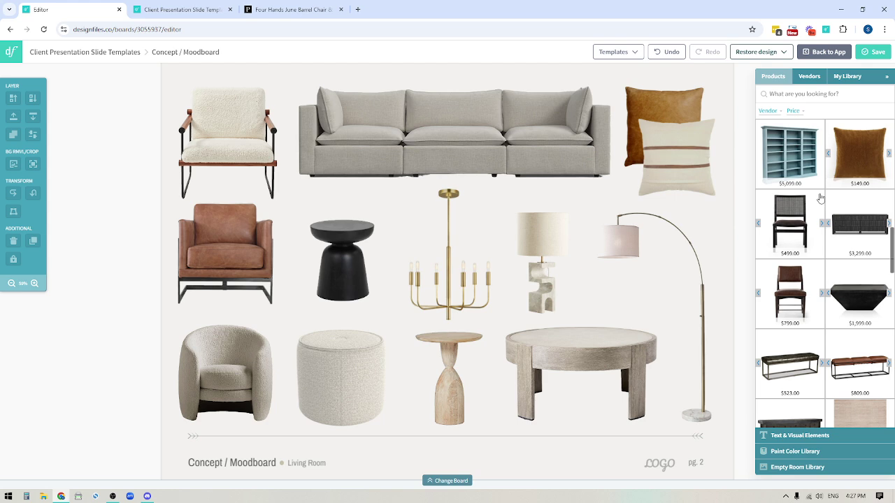
pyautogui.scroll(10, 815, 189)
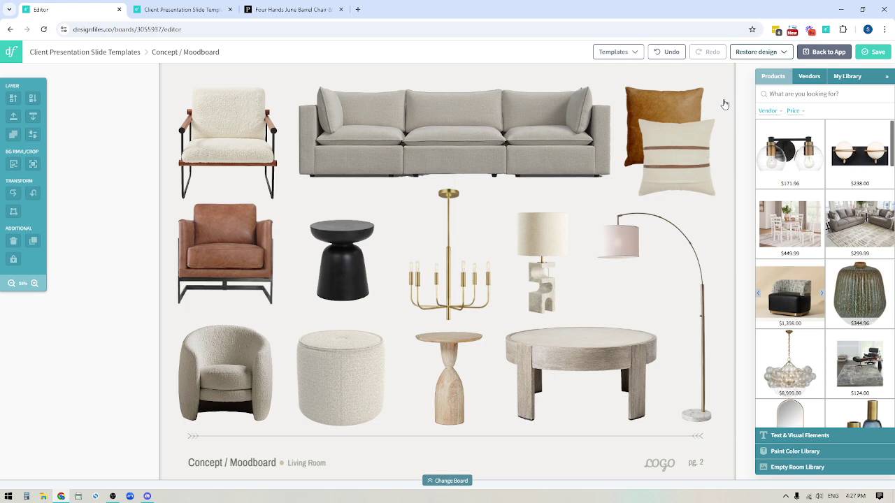
pyautogui.click(848, 76)
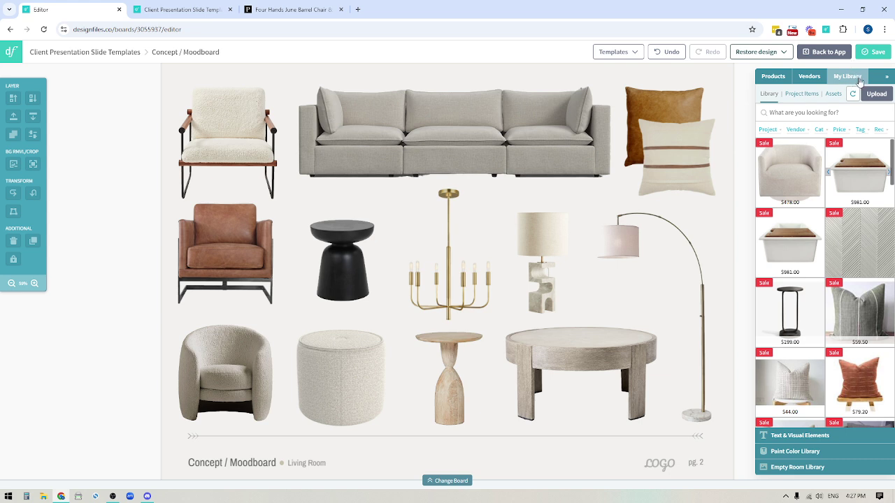
pyautogui.click(773, 78)
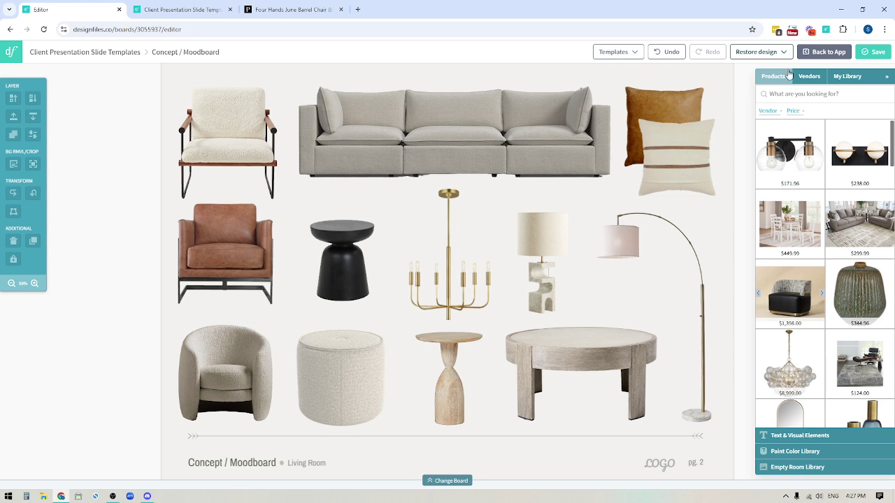
# Search the catalogue for 'coffee table' and browse results priced $54.99 to $5,869.93
pyautogui.click(774, 93)
pyautogui.write('coffee table')
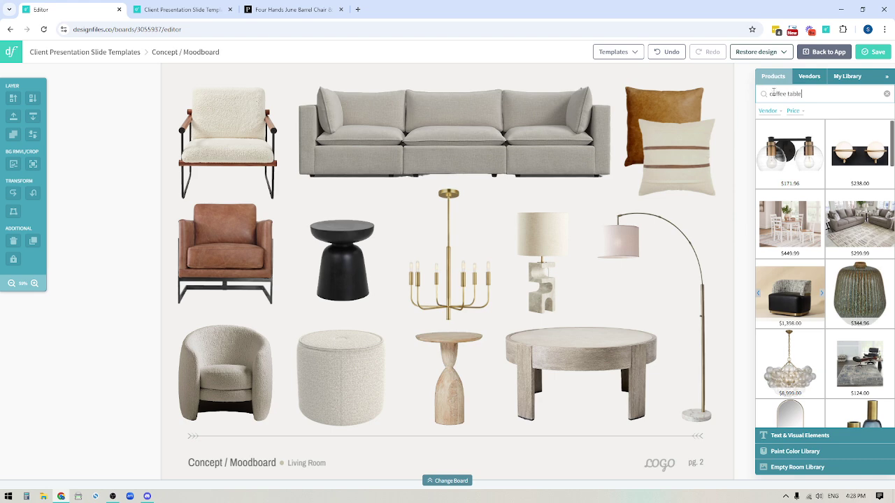
pyautogui.press('Return')
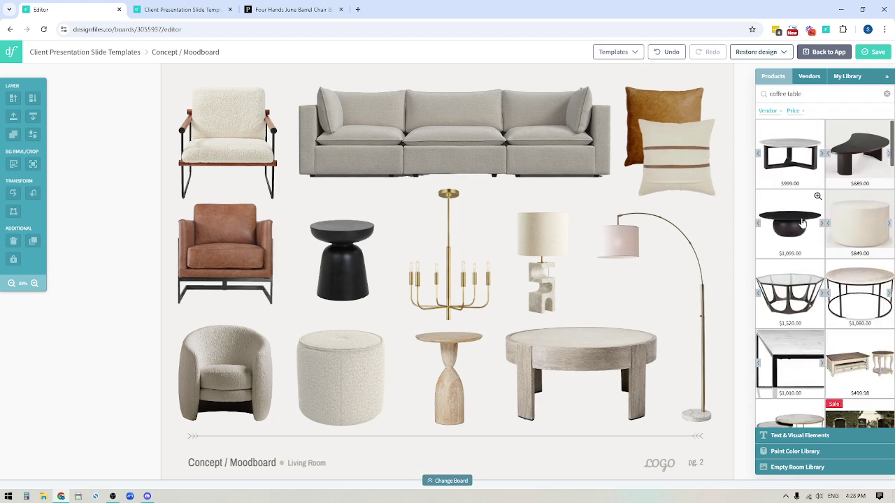
pyautogui.scroll(-5, 803, 223)
pyautogui.scroll(-10, 802, 223)
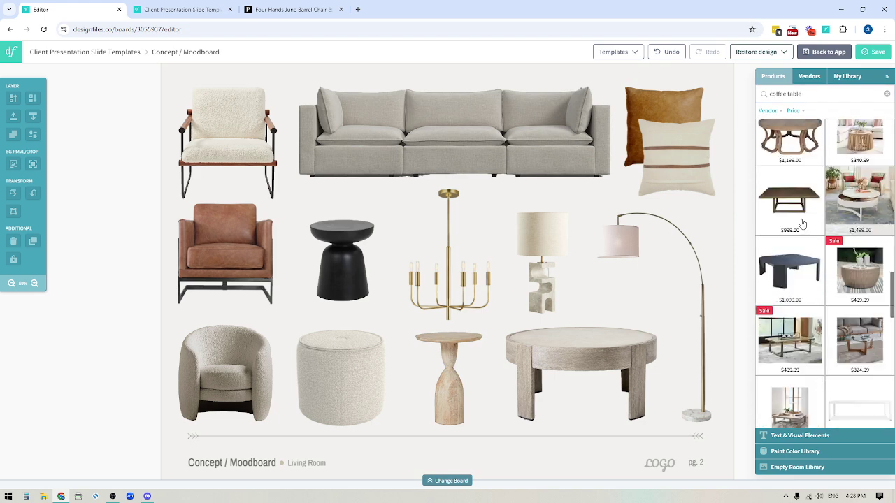
pyautogui.scroll(-10, 802, 223)
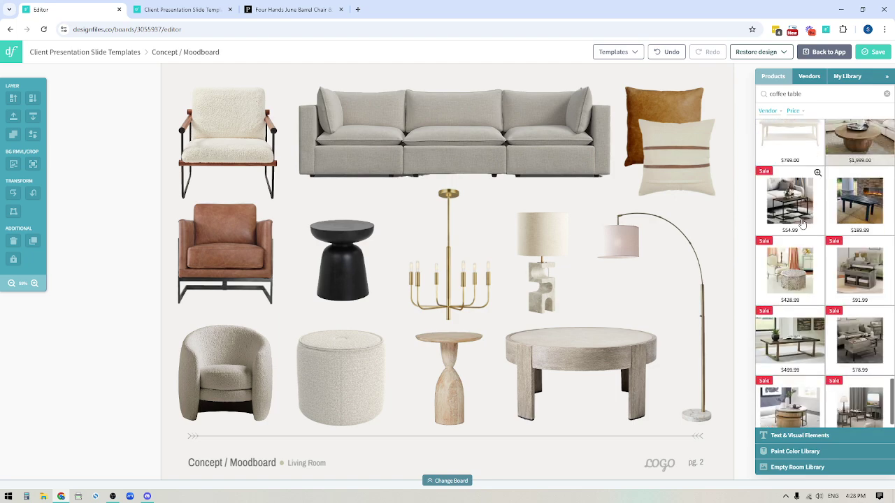
pyautogui.scroll(-5, 803, 223)
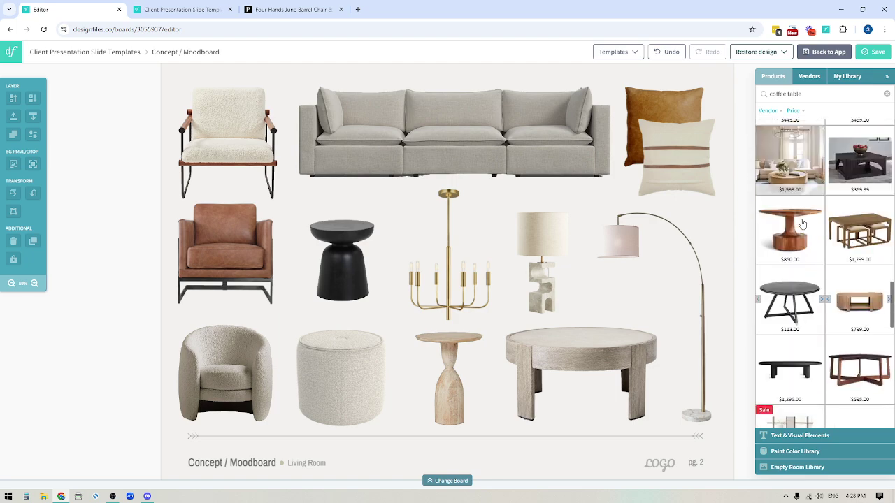
pyautogui.scroll(10, 803, 223)
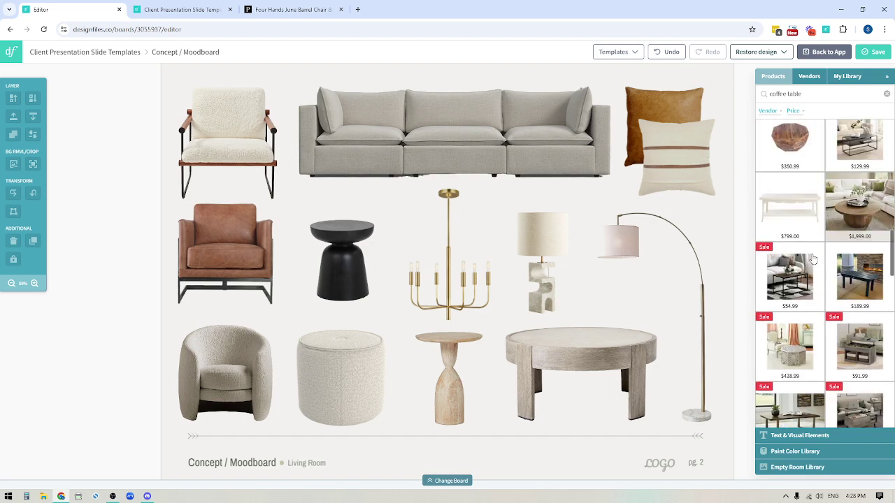
pyautogui.scroll(10, 814, 260)
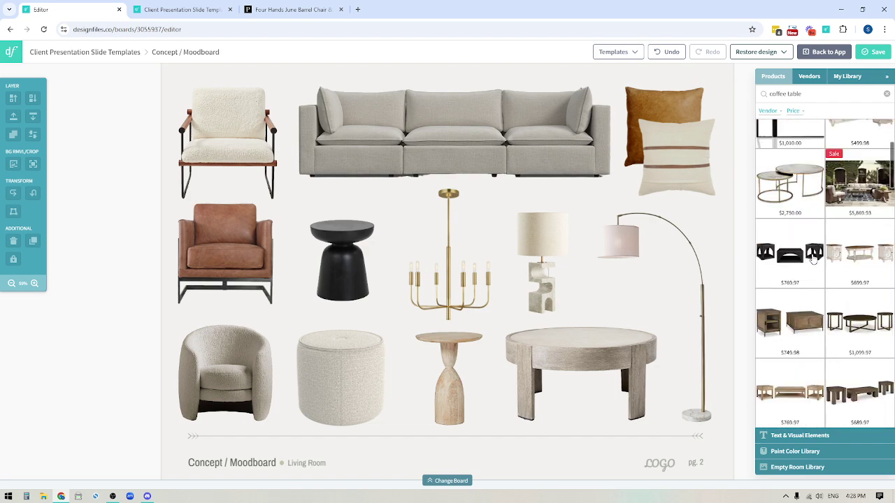
# Place the black round $1,099 Bradbury Coffee Table on the moodboard just below the sofa
pyautogui.moveTo(795, 212); pyautogui.dragTo(484, 250)
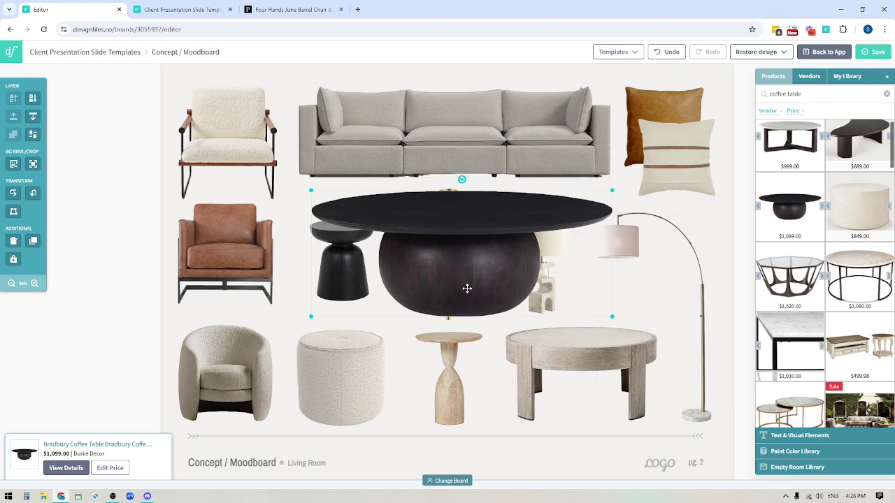
pyautogui.moveTo(441, 266); pyautogui.dragTo(444, 231)
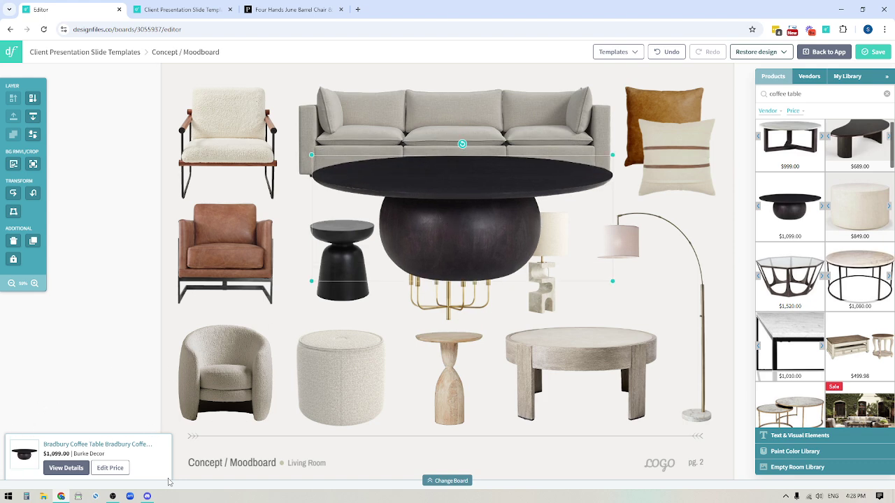
pyautogui.click(58, 469)
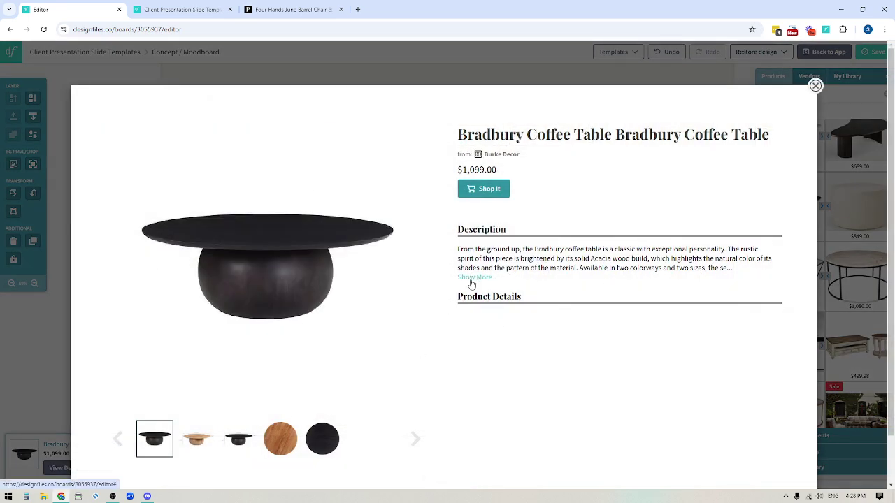
pyautogui.click(473, 278)
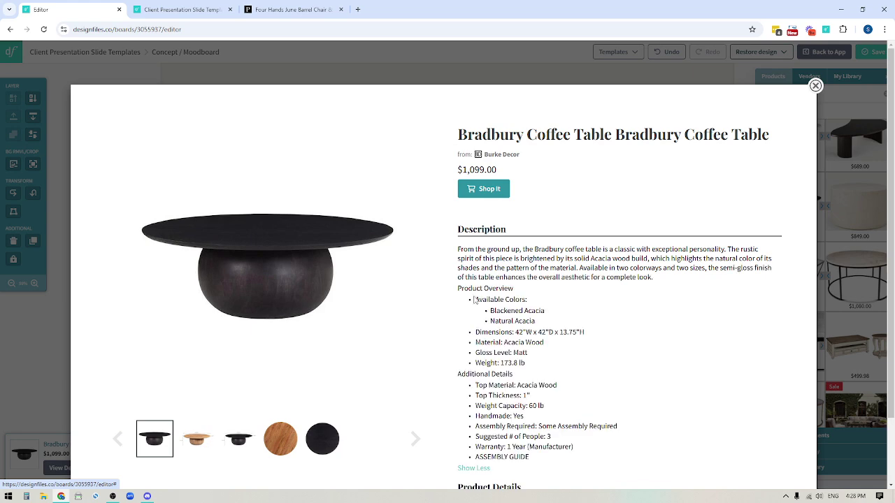
pyautogui.click(202, 450)
pyautogui.click(239, 446)
pyautogui.click(288, 442)
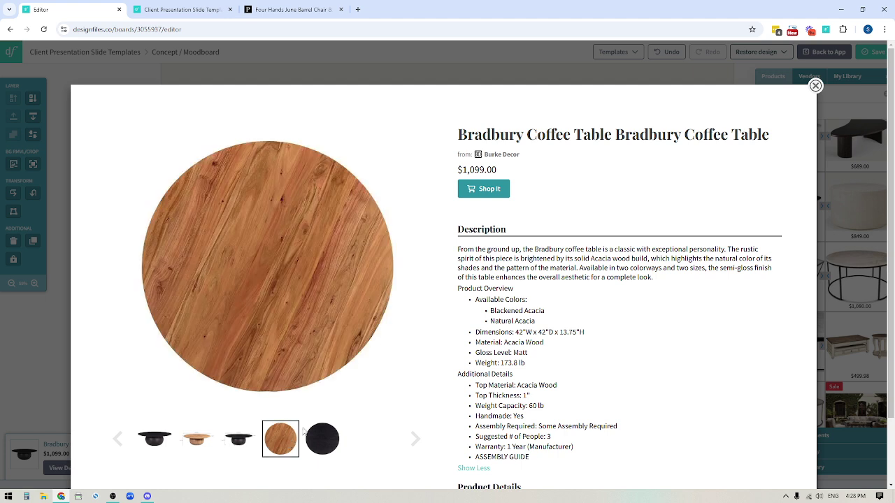
pyautogui.click(333, 440)
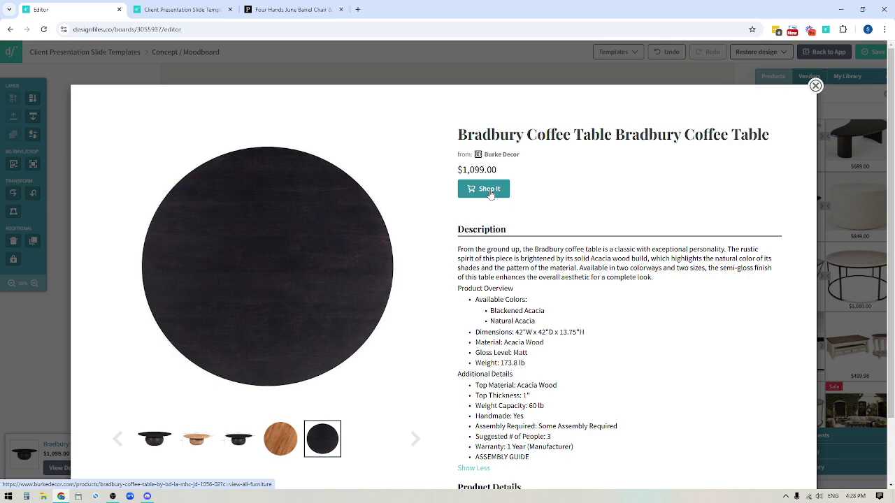
pyautogui.click(815, 85)
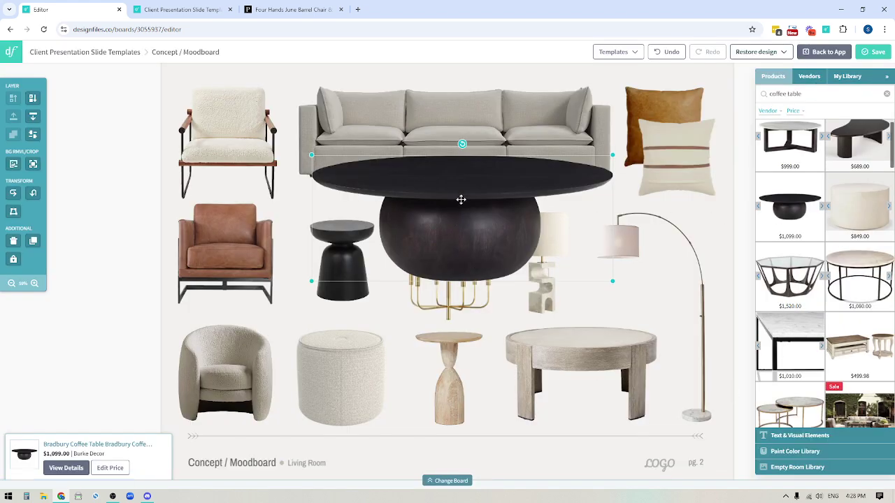
# Delete the black coffee table from the moodboard
pyautogui.press('Delete')
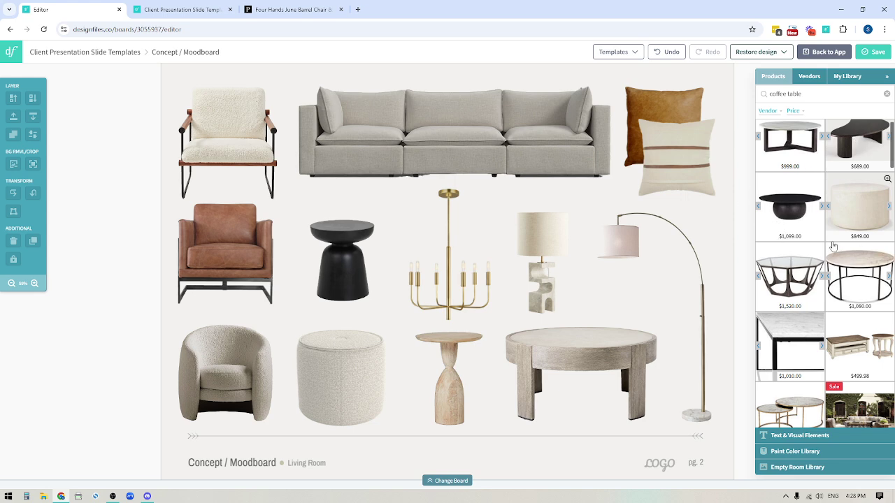
pyautogui.scroll(-2, 780, 335)
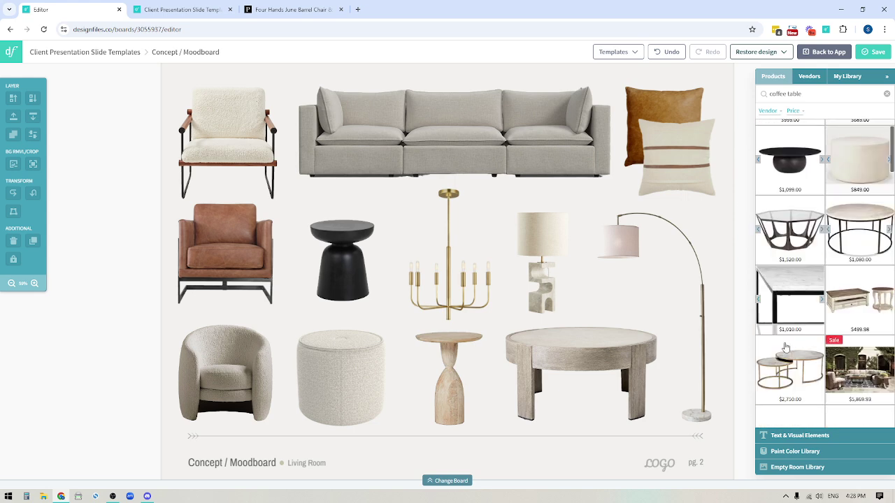
pyautogui.scroll(2, 786, 348)
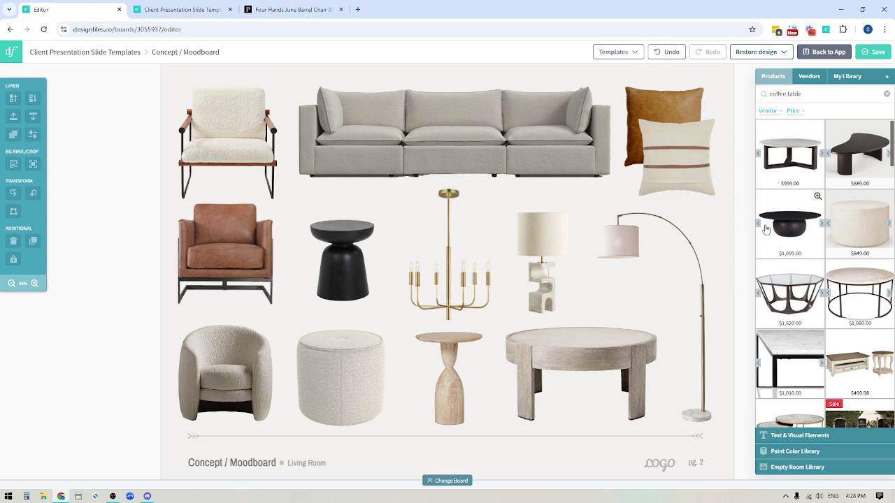
# Cycle the Bradbury Coffee Table's photos to its natural wood finish and check the enlarged preview
pyautogui.click(823, 226)
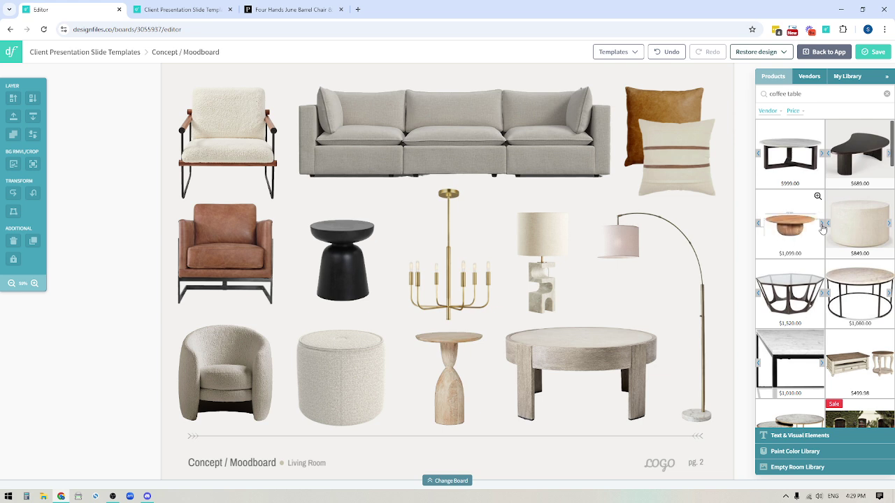
pyautogui.click(823, 226)
pyautogui.click(823, 226)
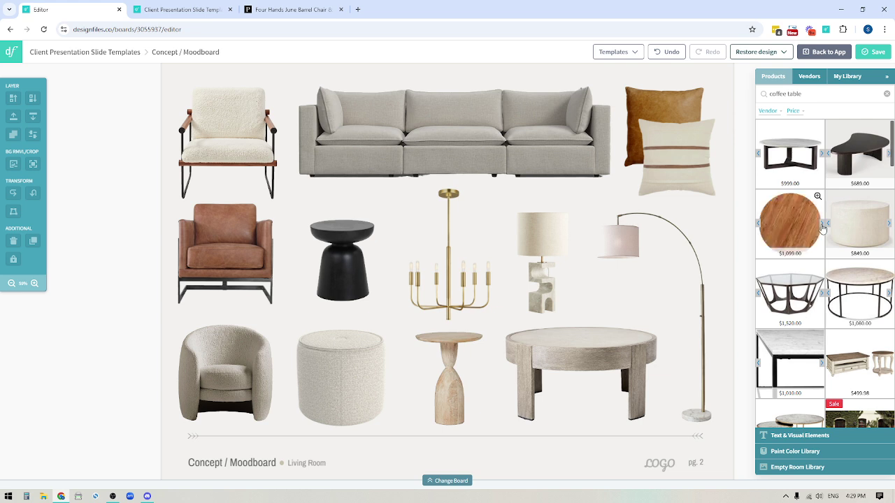
pyautogui.click(823, 226)
pyautogui.click(823, 226)
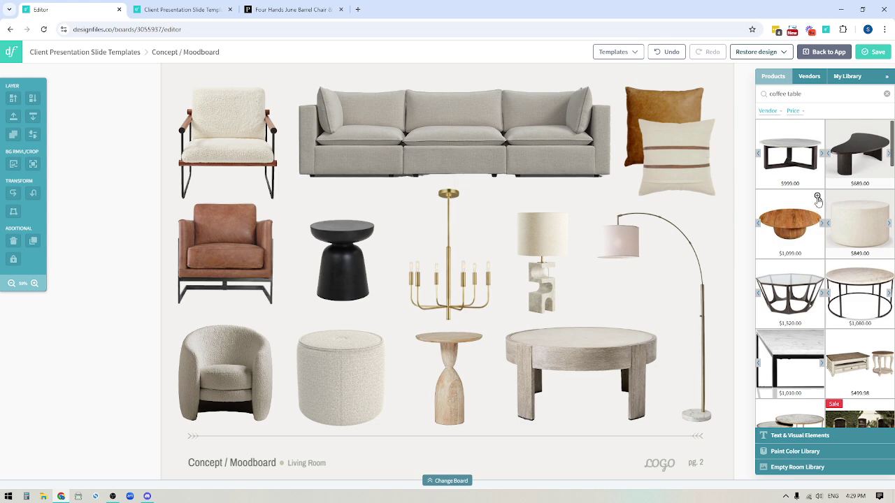
pyautogui.click(817, 199)
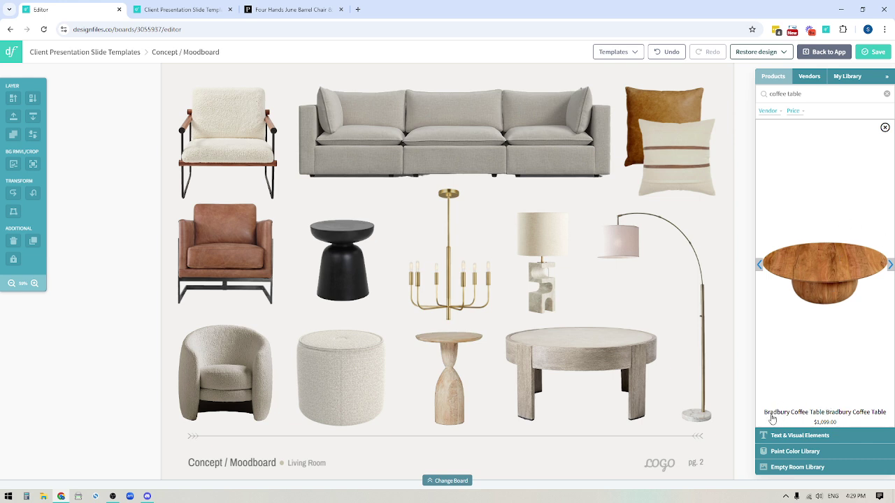
pyautogui.click(884, 129)
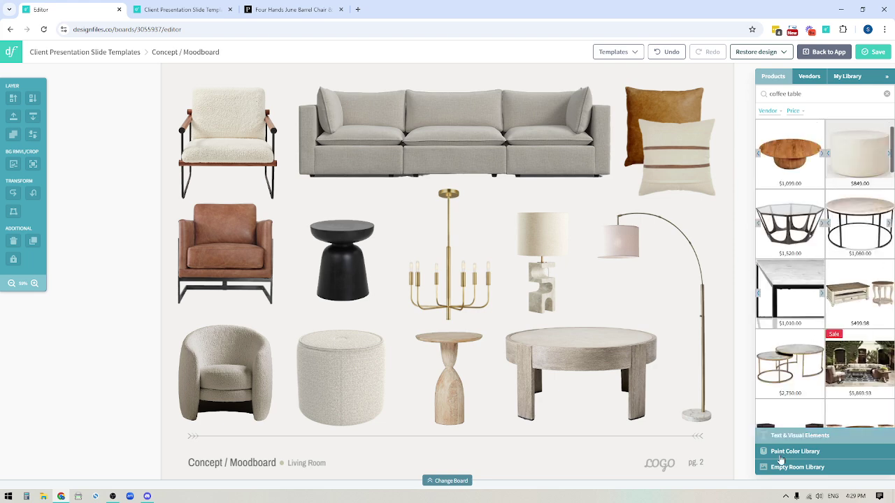
# Check the vendor and price filters, then open Visual Comfort & Co. from the Vendors list
pyautogui.click(778, 112)
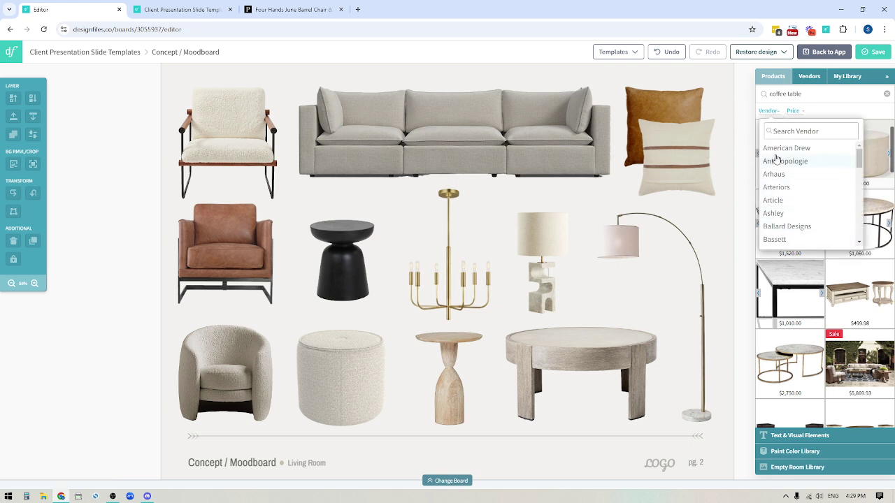
pyautogui.click(801, 114)
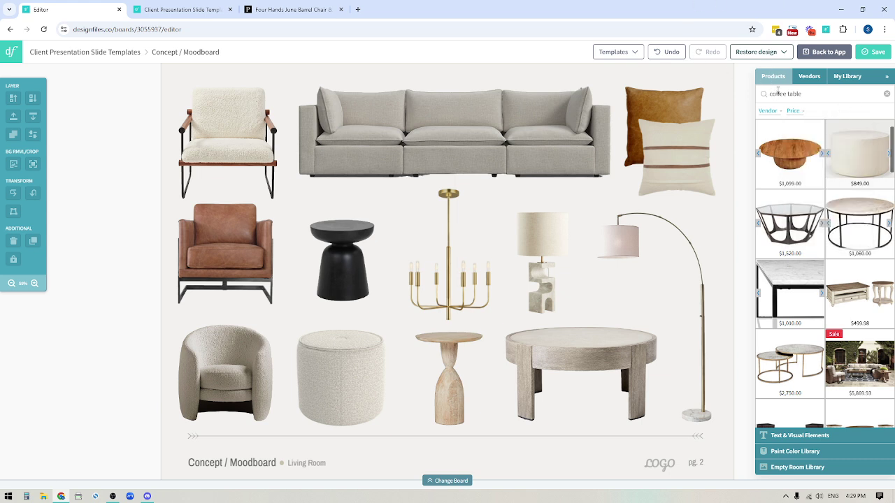
pyautogui.click(809, 78)
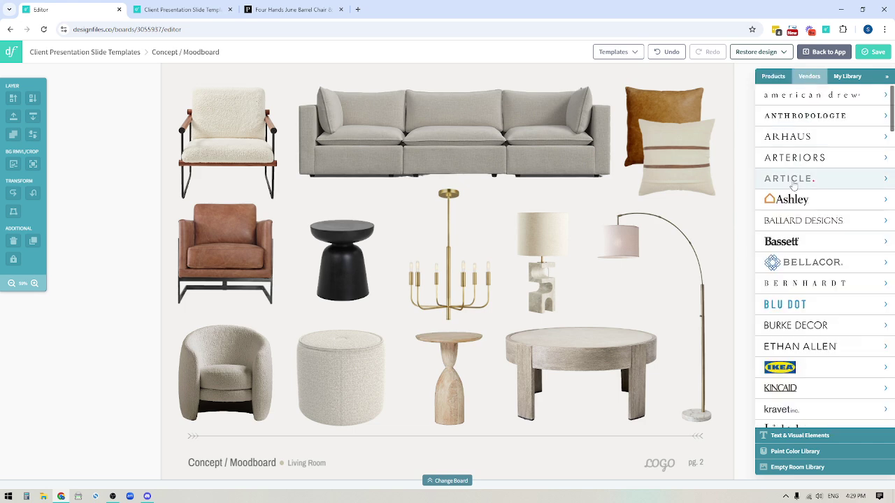
pyautogui.scroll(-2, 823, 219)
pyautogui.scroll(-5, 823, 219)
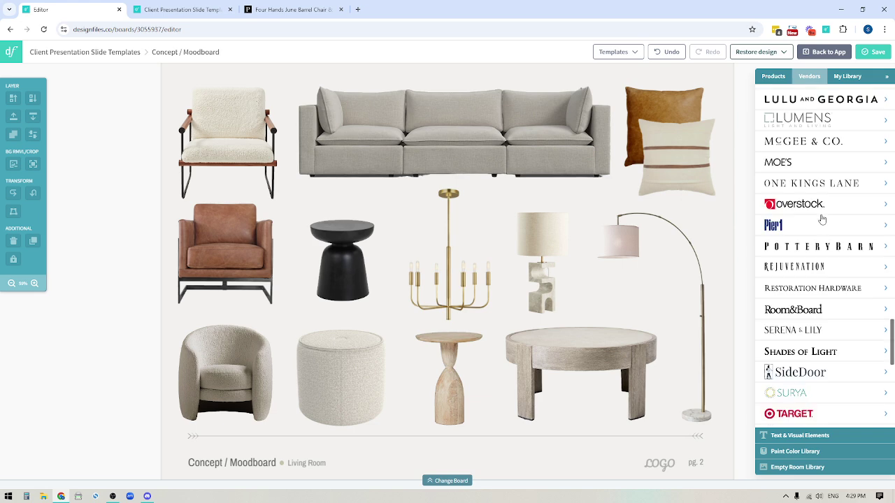
pyautogui.scroll(5, 823, 220)
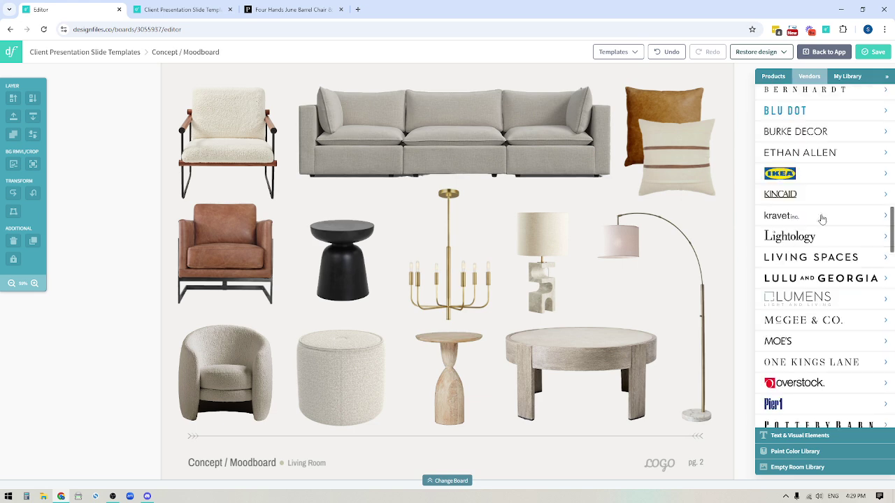
pyautogui.scroll(-5, 823, 220)
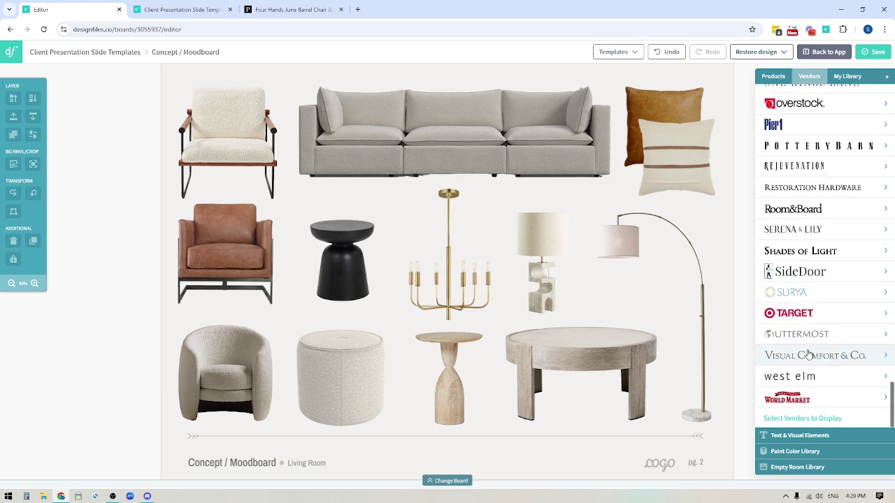
pyautogui.click(793, 358)
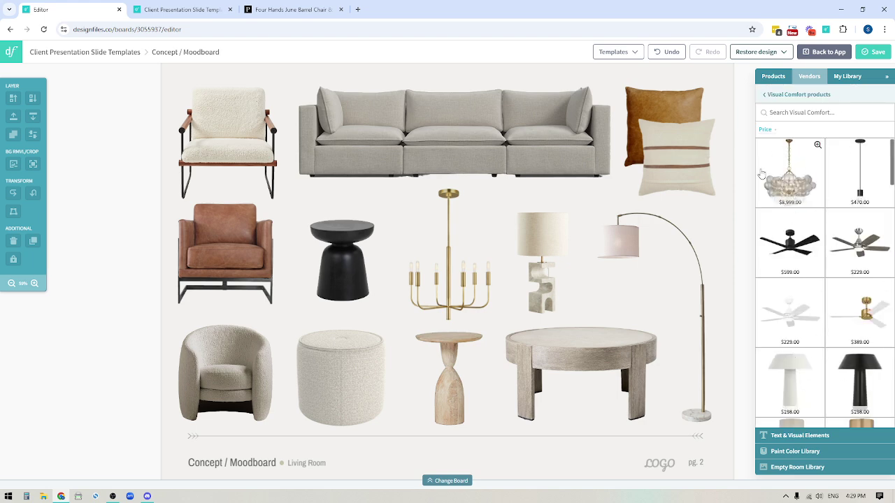
# Search Visual Comfort for 'chandelier', check the Price filter, then return to the full vendor list
pyautogui.click(776, 116)
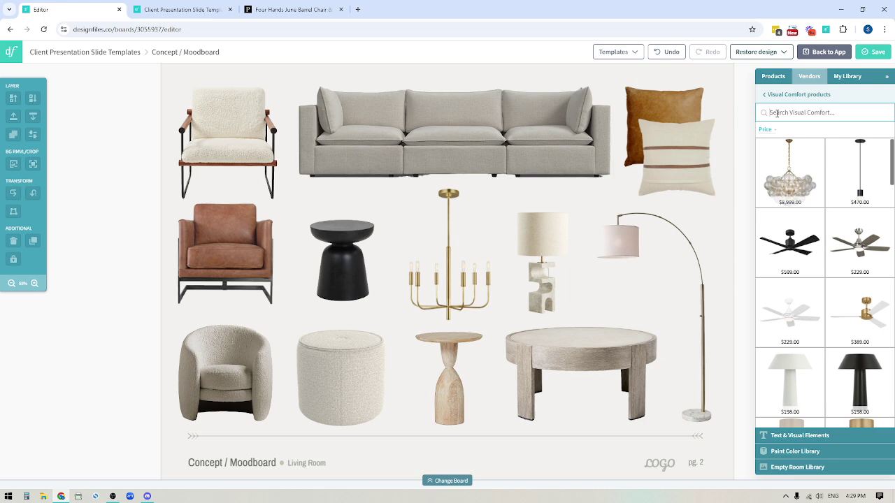
pyautogui.write('chandelier')
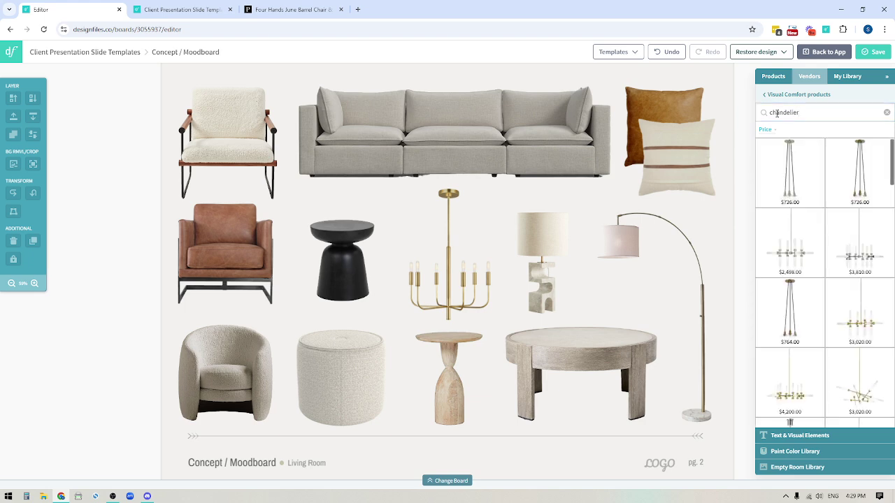
pyautogui.scroll(-10, 821, 285)
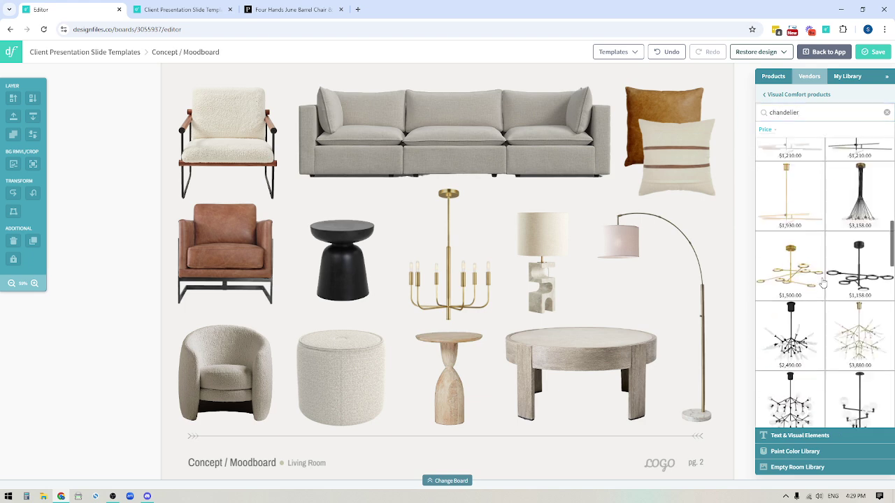
pyautogui.scroll(5, 818, 273)
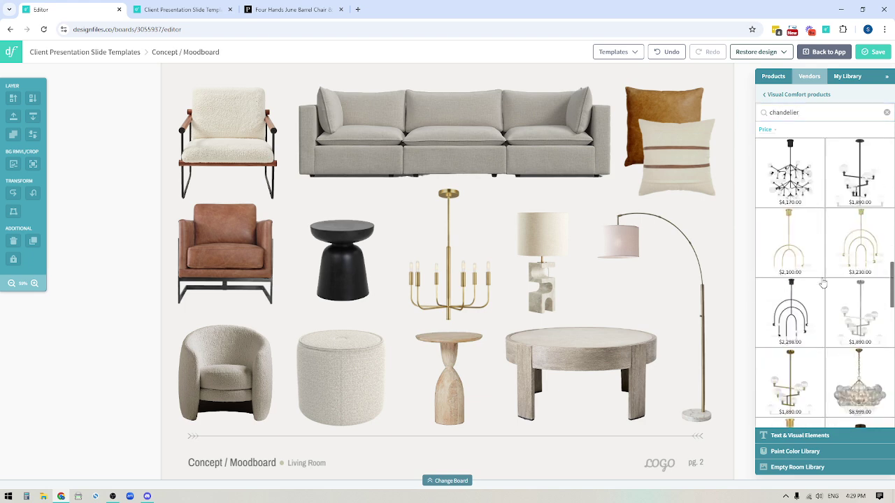
pyautogui.click(773, 135)
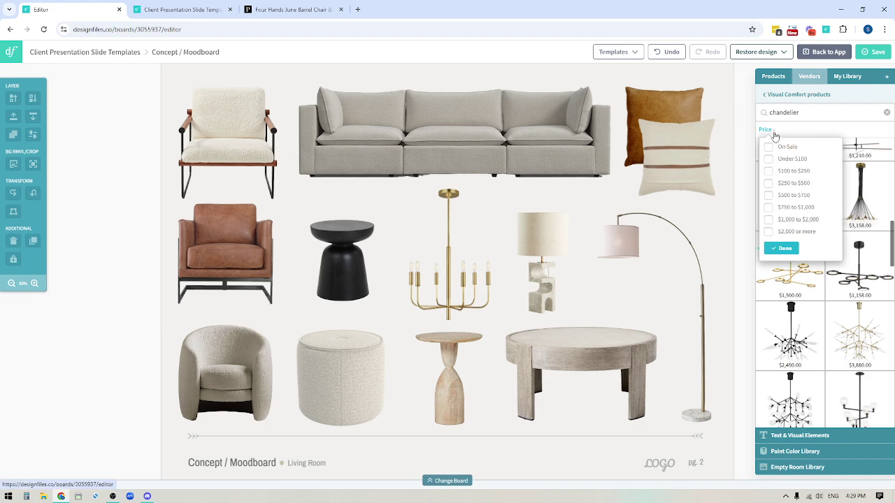
pyautogui.click(809, 127)
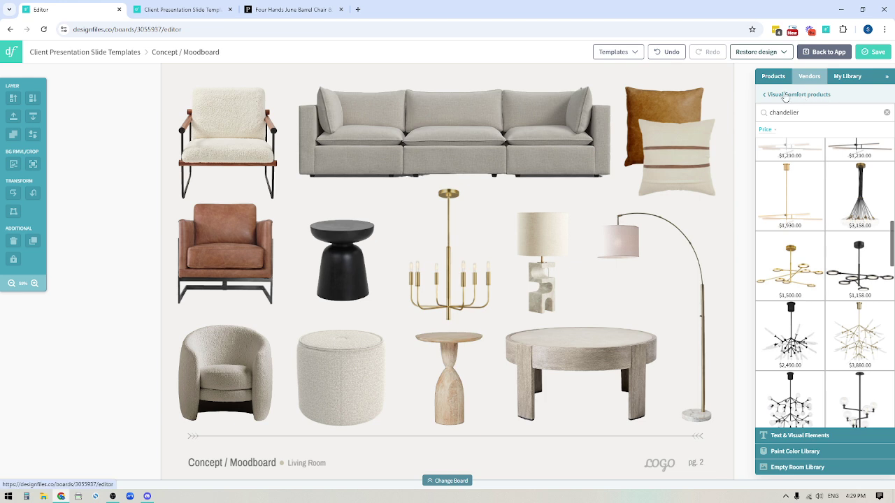
pyautogui.click(786, 97)
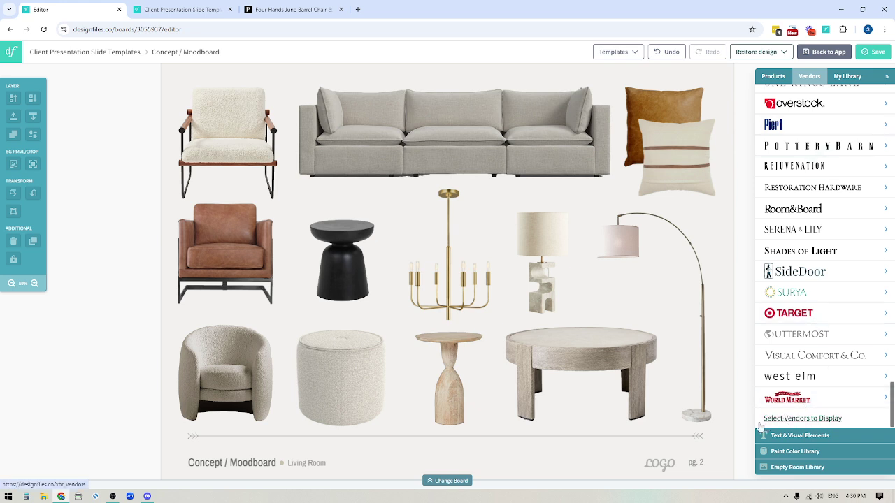
pyautogui.click(798, 419)
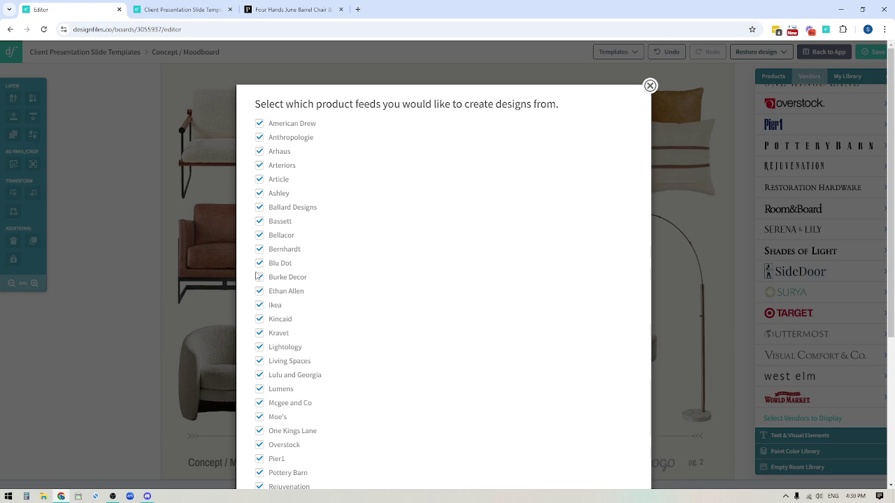
pyautogui.click(260, 193)
pyautogui.click(259, 179)
pyautogui.click(260, 165)
pyautogui.click(260, 222)
pyautogui.click(259, 236)
pyautogui.click(259, 250)
pyautogui.scroll(-3, 287, 326)
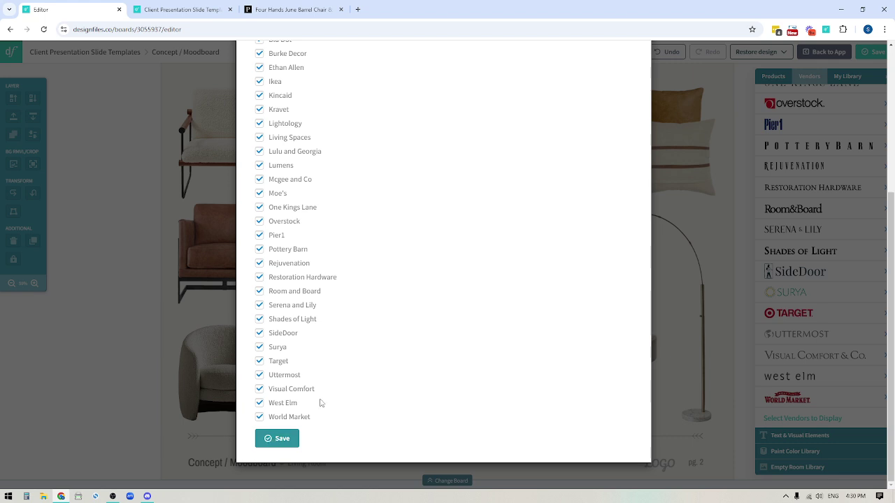
pyautogui.scroll(5, 513, 301)
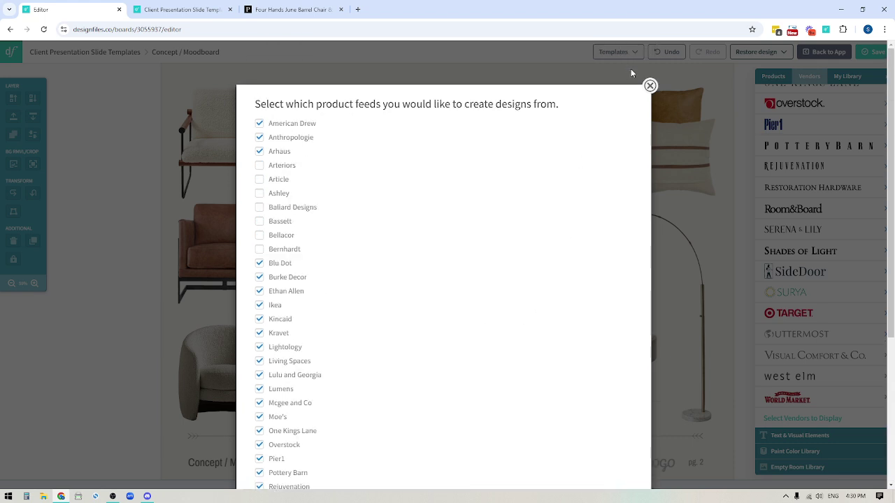
pyautogui.click(649, 86)
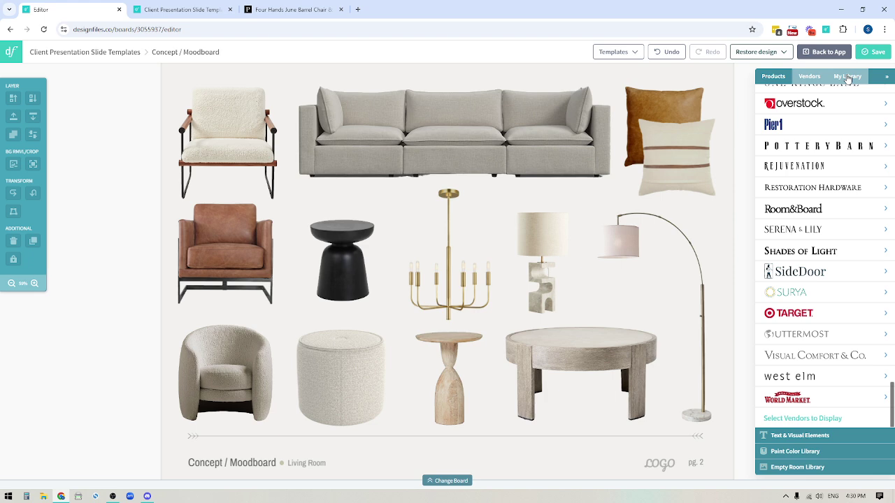
# Switch from the Vendors list to My Library's saved sale items ($44.00 to $981.00)
pyautogui.click(813, 77)
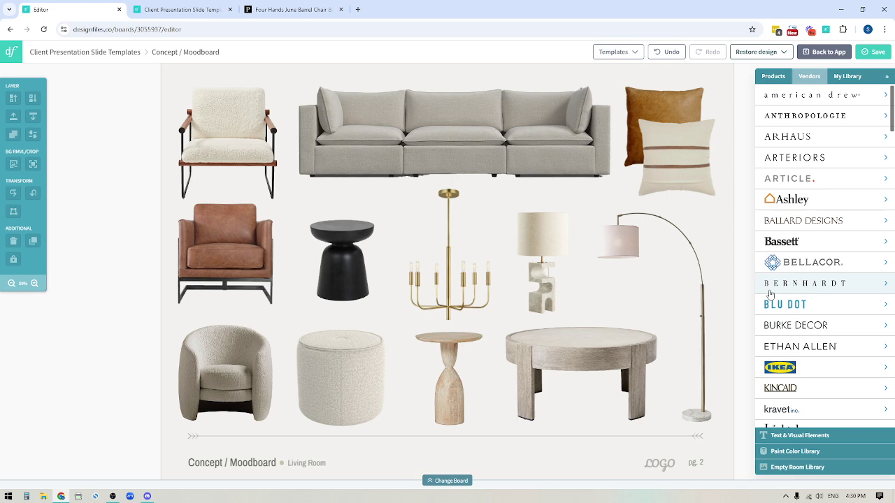
pyautogui.click(847, 76)
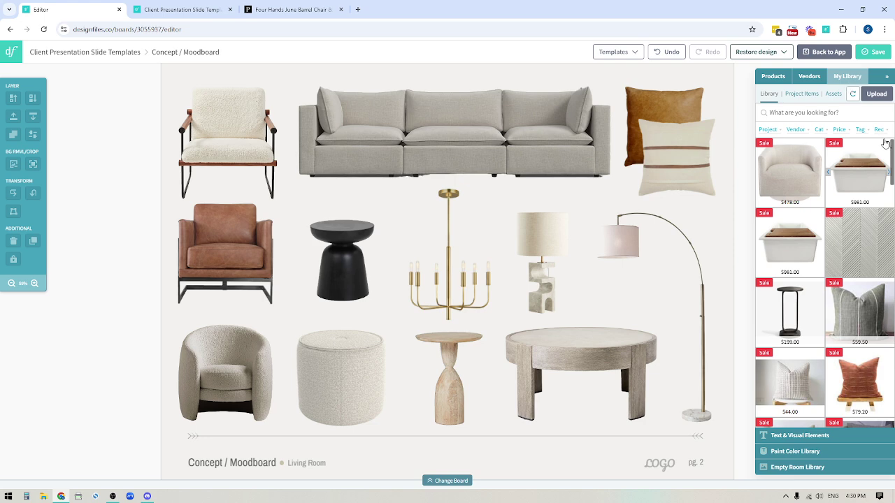
# Open and dismiss the library's image Upload window, then scroll through the My Library grid
pyautogui.click(876, 94)
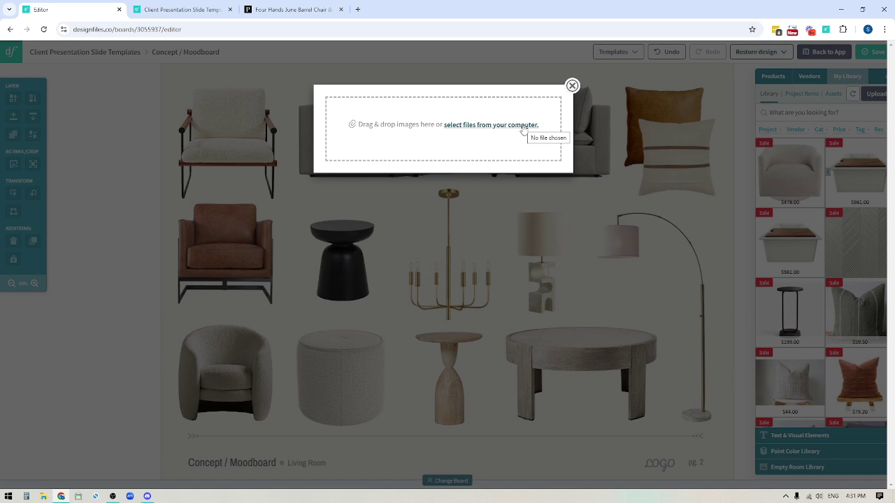
pyautogui.click(571, 86)
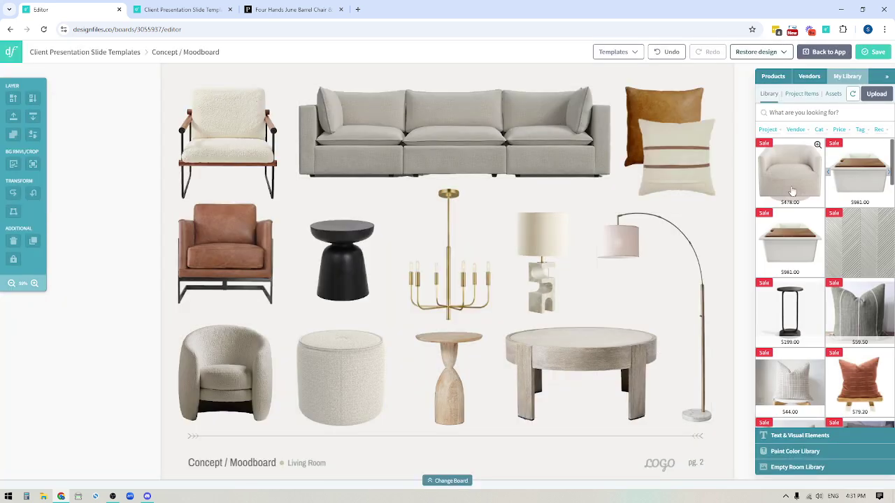
pyautogui.scroll(-1, 830, 348)
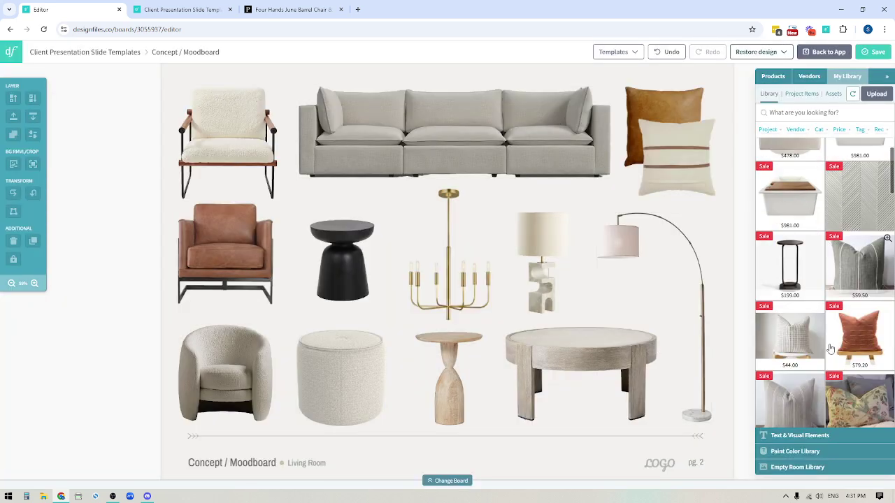
pyautogui.scroll(-15, 830, 348)
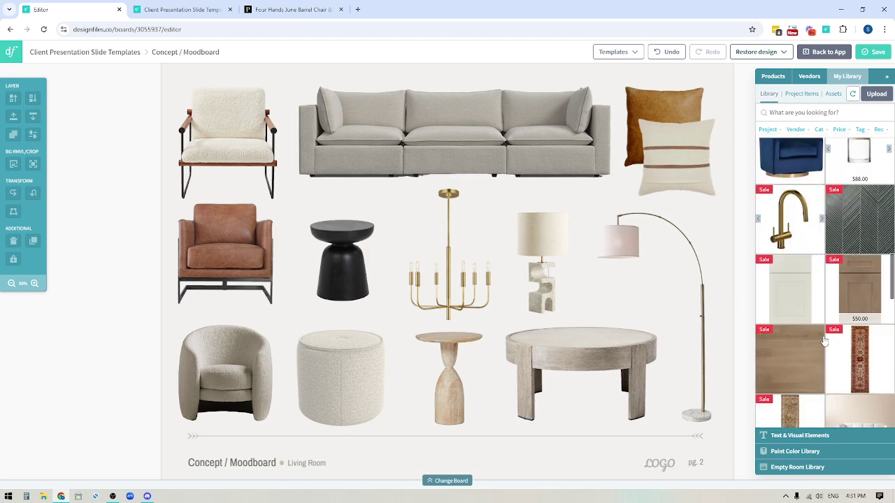
pyautogui.scroll(3, 825, 340)
pyautogui.scroll(-6, 824, 341)
pyautogui.scroll(4, 825, 340)
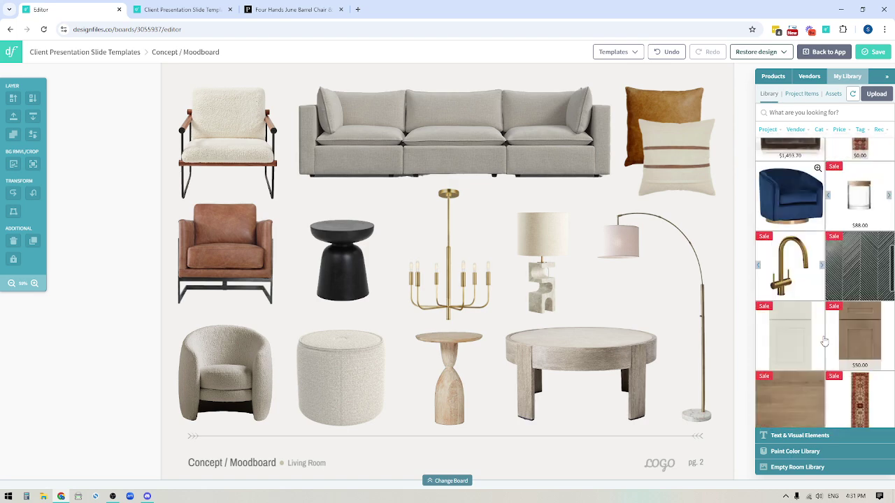
pyautogui.scroll(1, 825, 340)
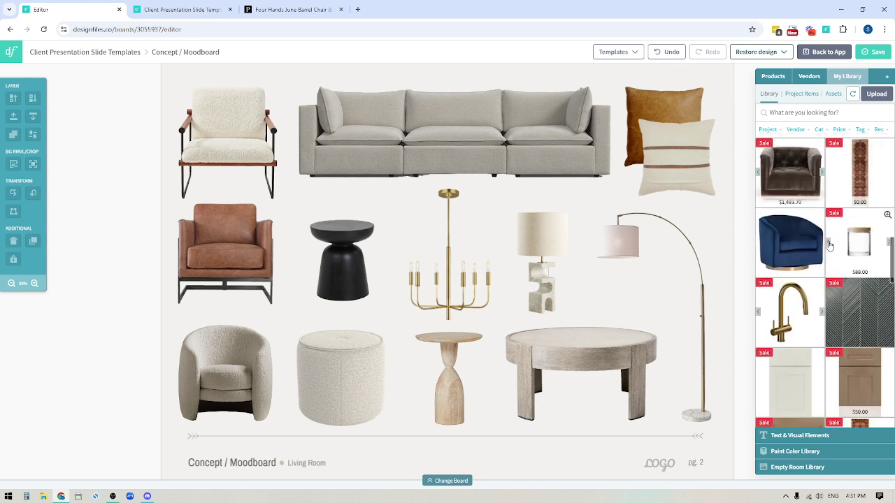
# Cycle the glass jar's alternate photos and show the faucet's marble-kitchen photo
pyautogui.click(829, 244)
pyautogui.click(829, 243)
pyautogui.click(822, 313)
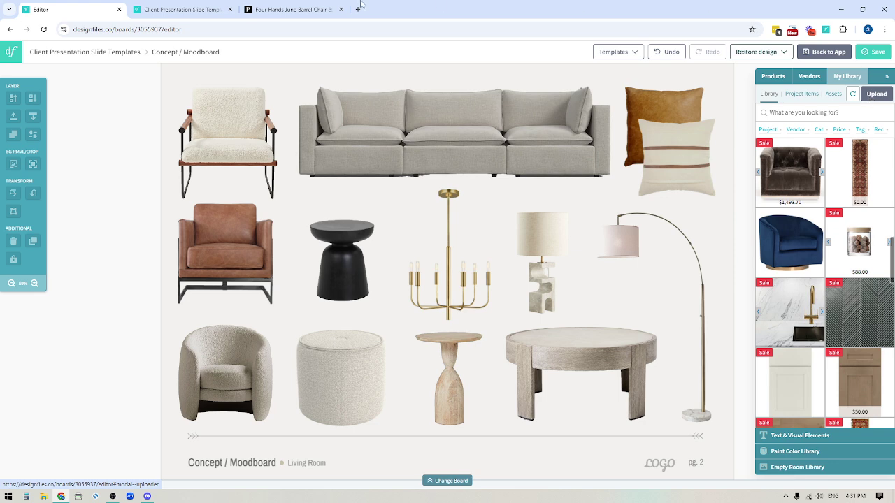
# Clip Perigold's June Barrel Chair with the DesignFiles Product Clipper, then return to the Editor tab
pyautogui.click(272, 10)
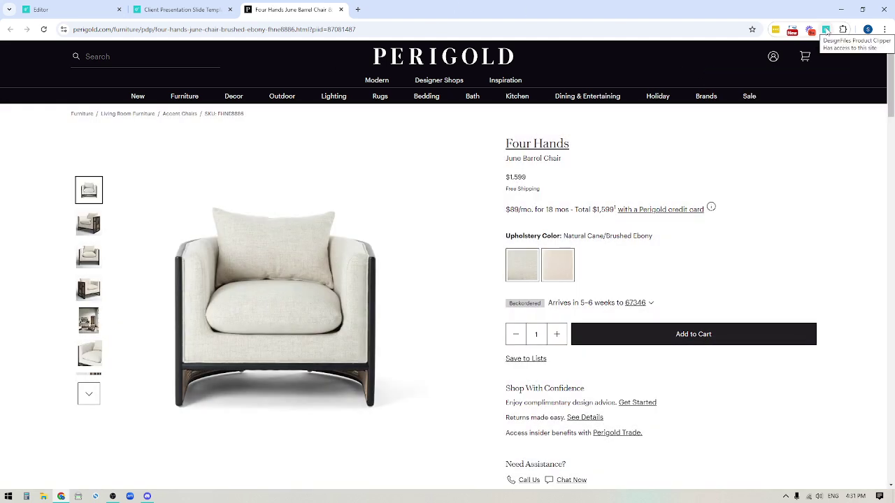
pyautogui.click(825, 30)
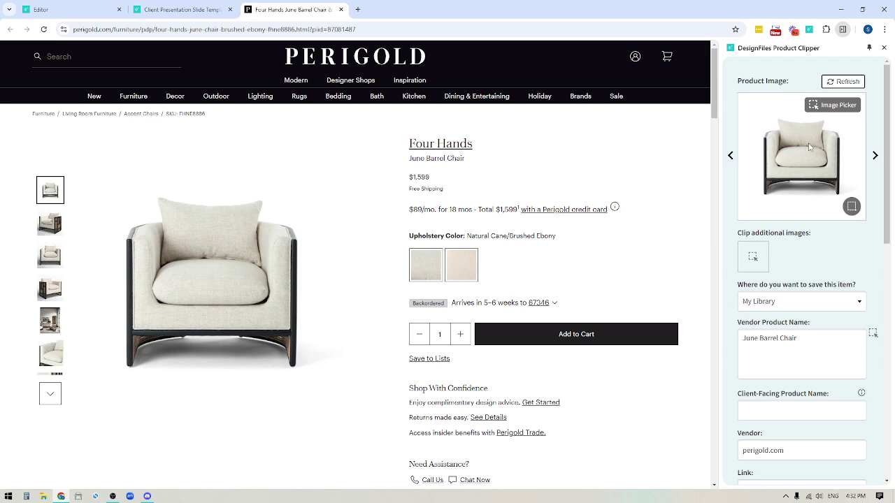
pyautogui.scroll(-2, 792, 259)
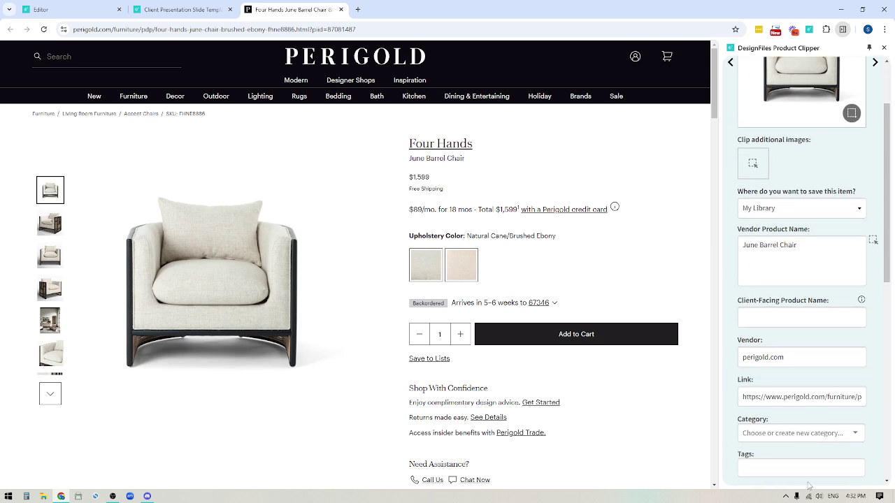
pyautogui.click(84, 10)
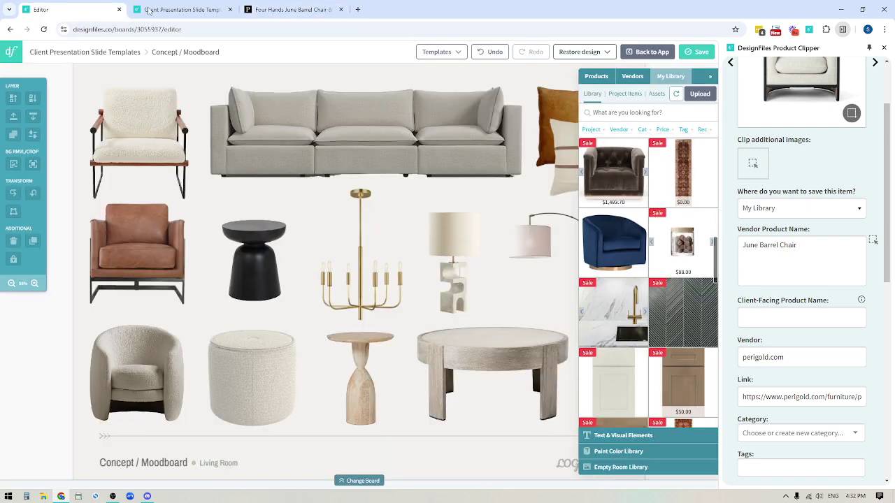
# Close the Product Clipper side panel to restore the full moodboard editor
pyautogui.scroll(3, 796, 142)
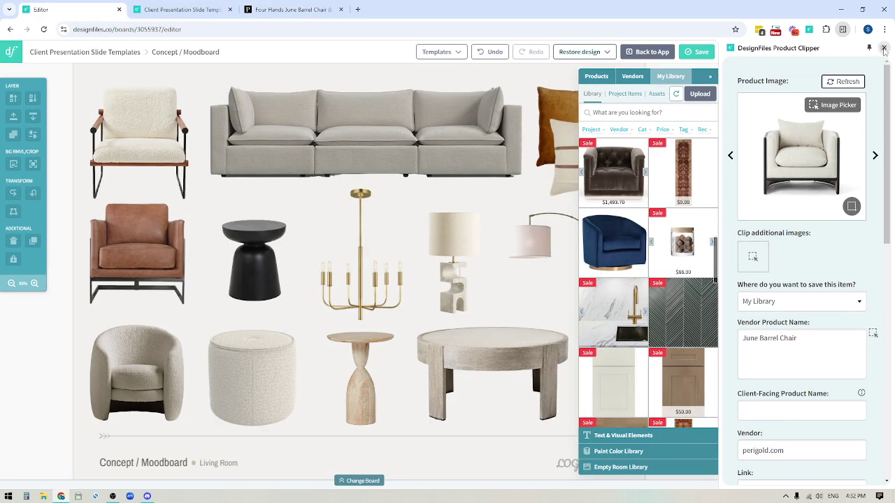
pyautogui.click(884, 48)
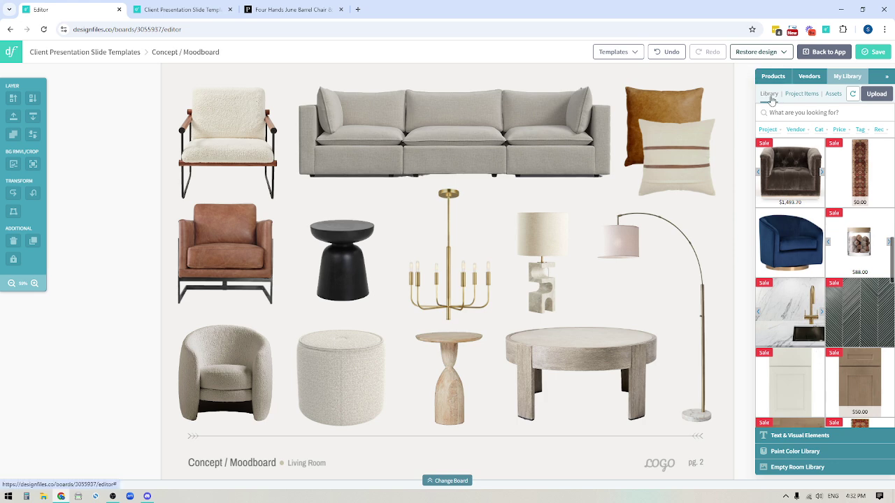
# Open My Library's category filter list and select the cream Ross Chair on the moodboard
pyautogui.click(781, 133)
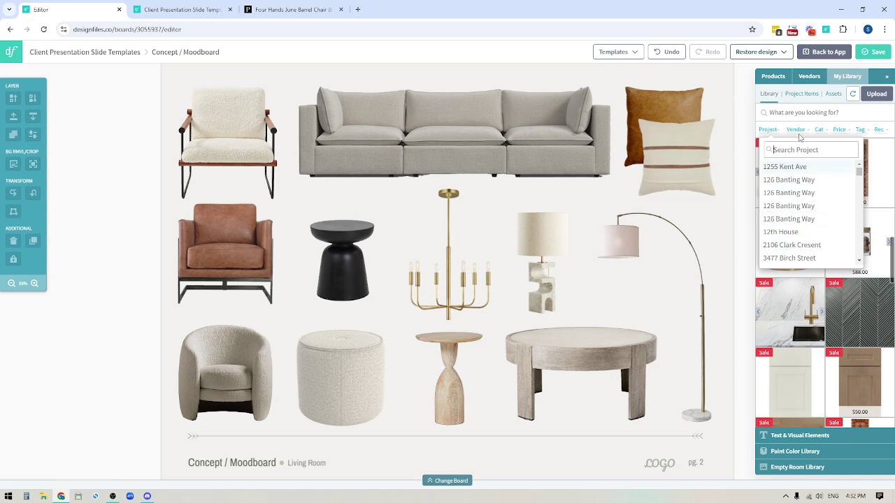
pyautogui.click(806, 131)
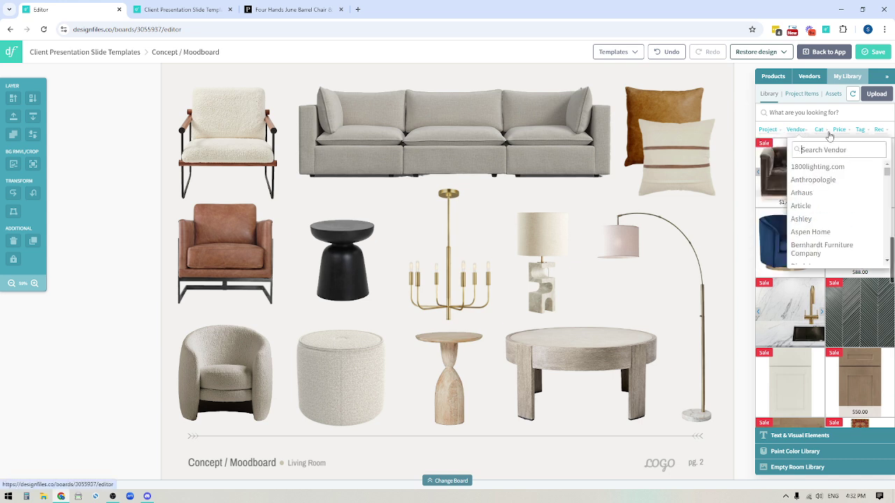
pyautogui.click(820, 131)
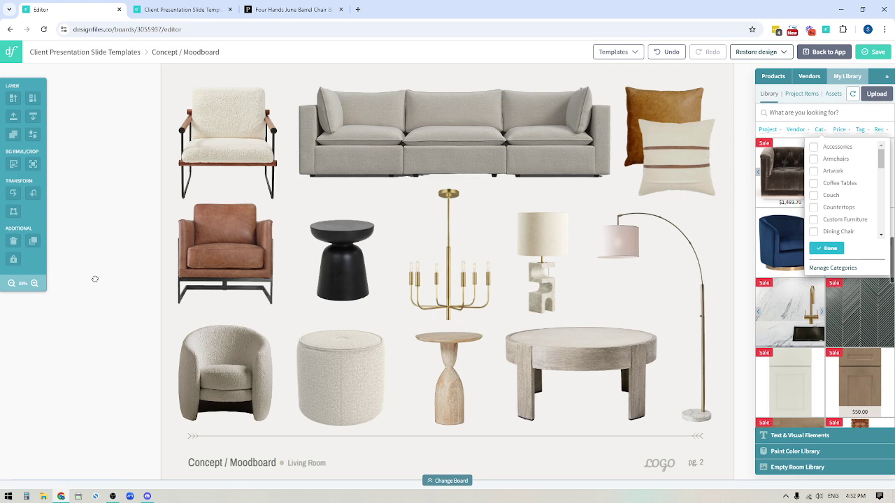
pyautogui.click(205, 147)
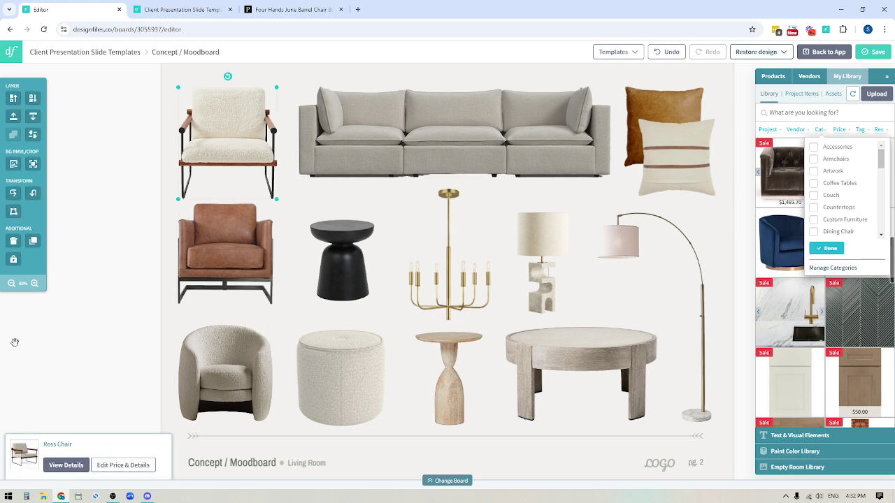
pyautogui.click(123, 465)
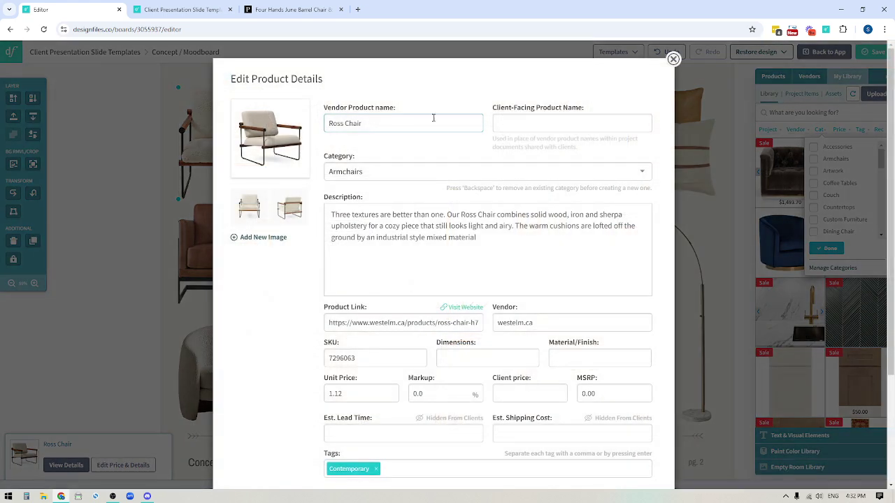
pyautogui.moveTo(259, 149)
pyautogui.scroll(-2, 395, 350)
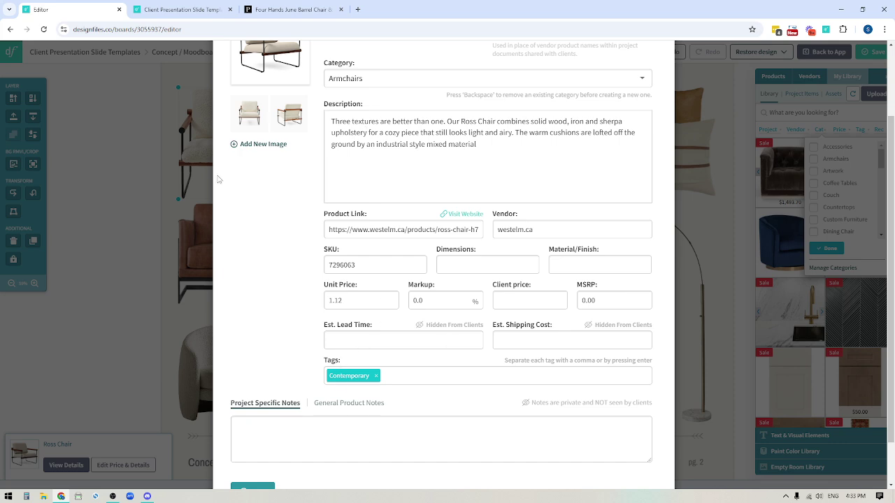
pyautogui.scroll(2, 505, 84)
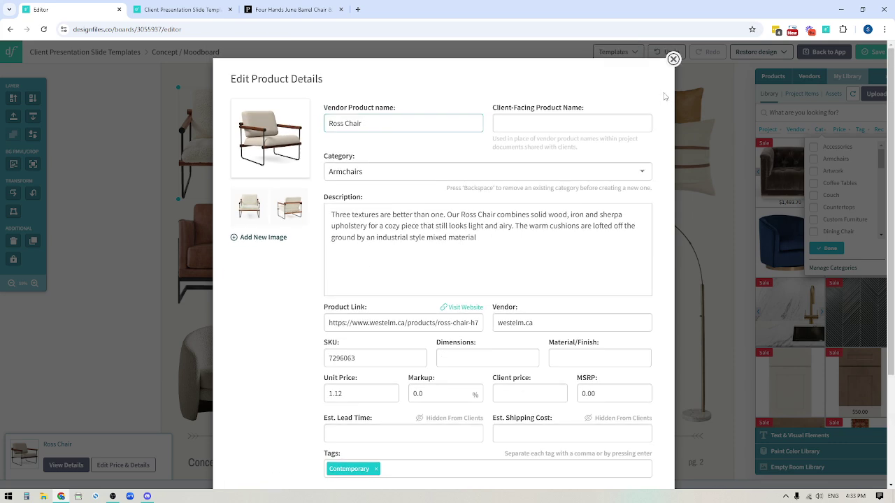
pyautogui.click(672, 60)
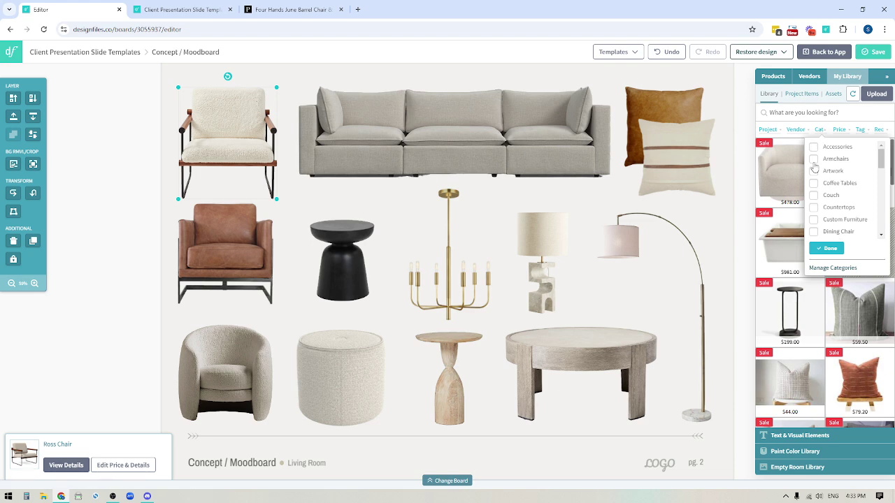
# Apply the Armchairs category filter to the library, then remove it again
pyautogui.click(814, 160)
pyautogui.click(831, 249)
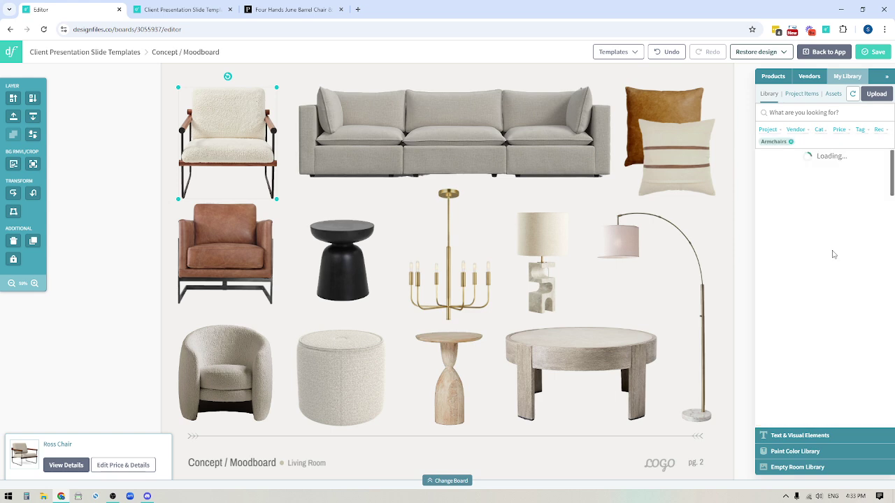
pyautogui.scroll(-3, 806, 276)
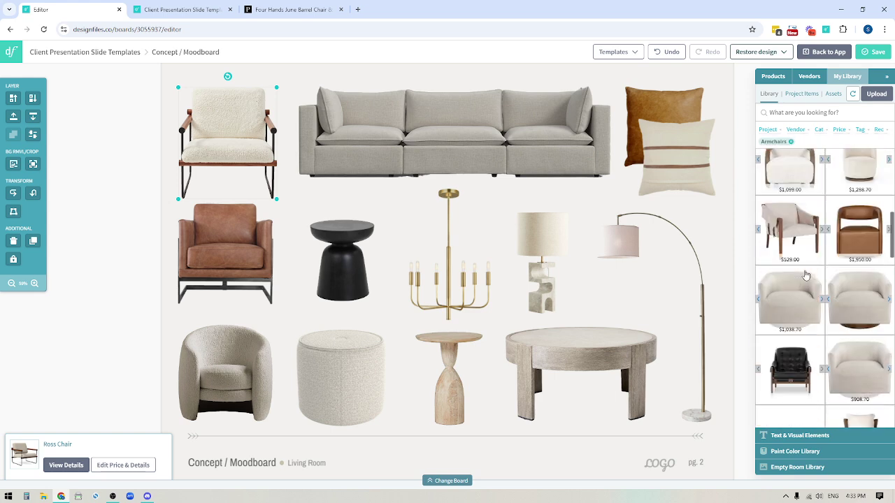
pyautogui.scroll(-3, 804, 294)
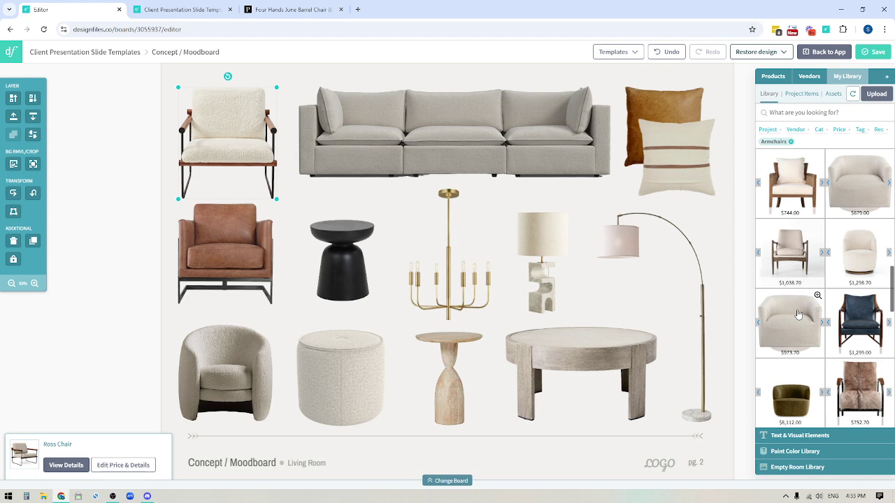
pyautogui.click(790, 141)
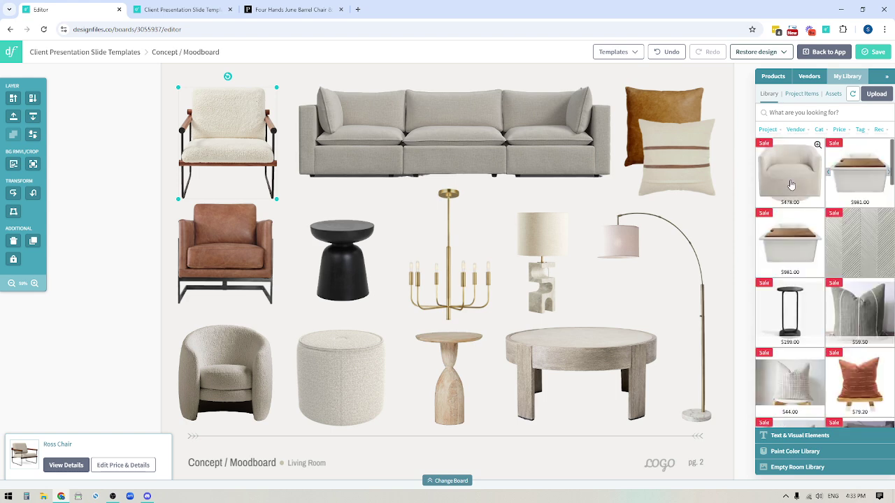
# Filter My Library by the Farmhouse tag to list the plaid and striped armchairs
pyautogui.click(860, 130)
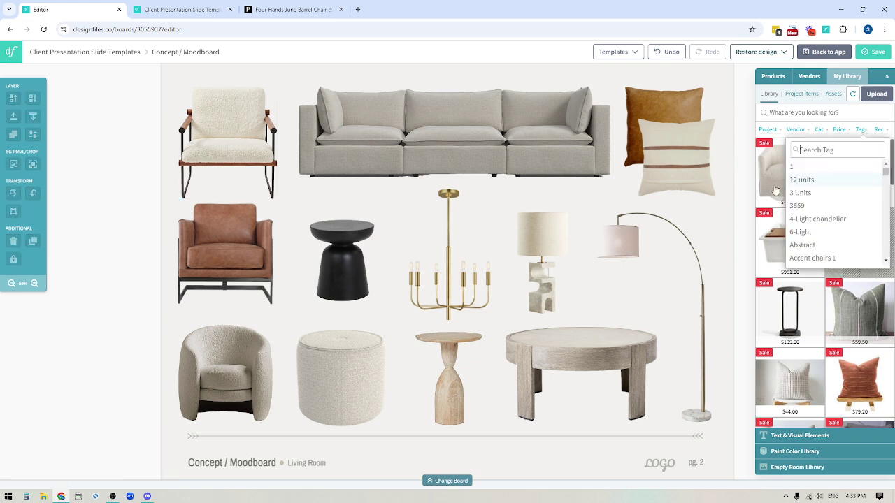
pyautogui.write('farmhouse')
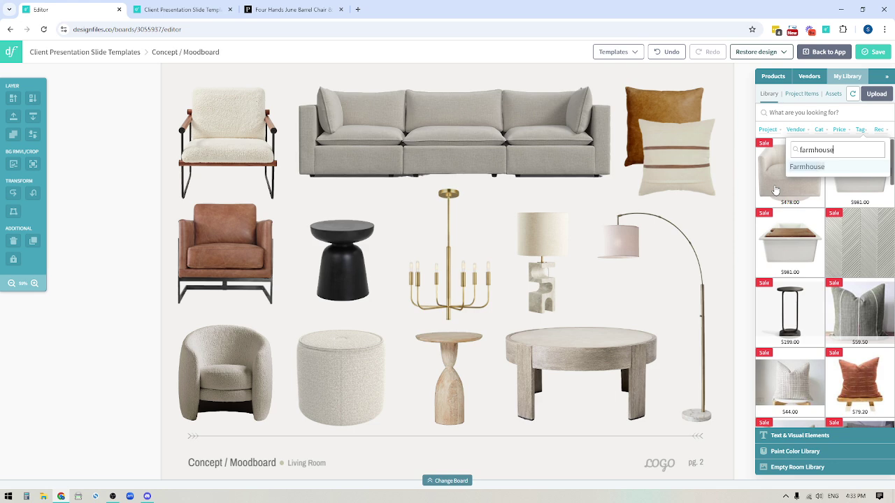
pyautogui.press('Return')
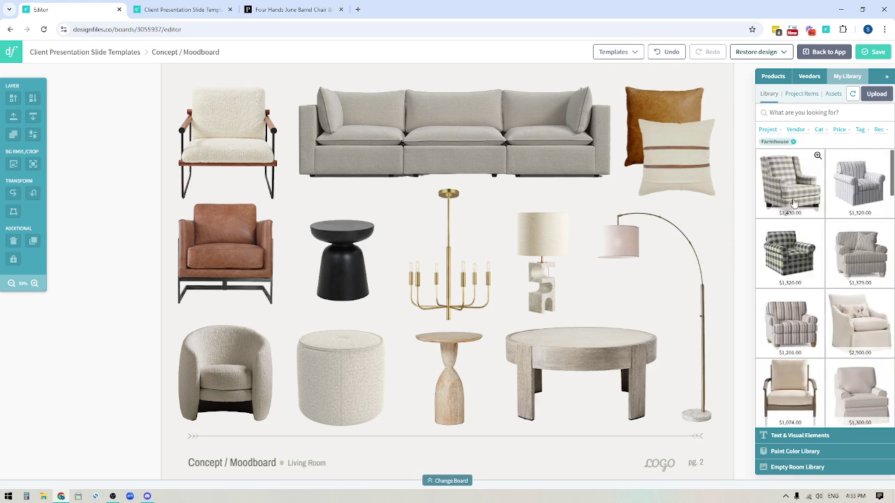
pyautogui.scroll(-3, 800, 349)
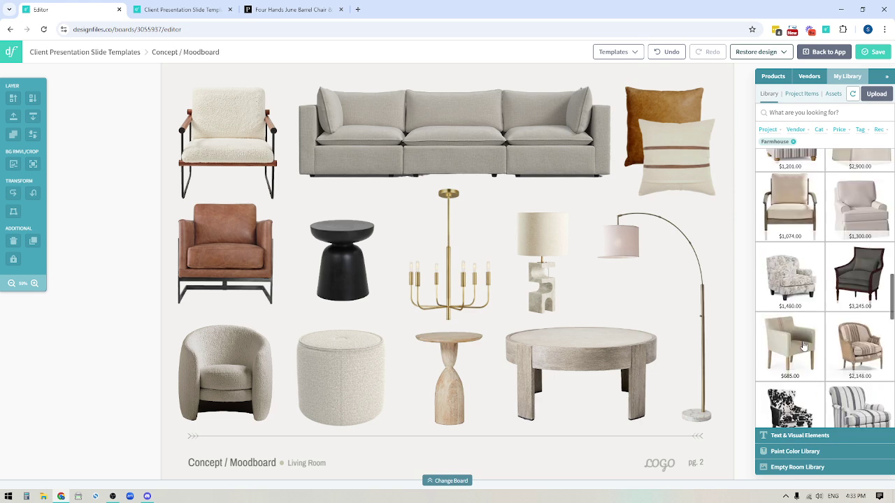
pyautogui.scroll(3, 804, 346)
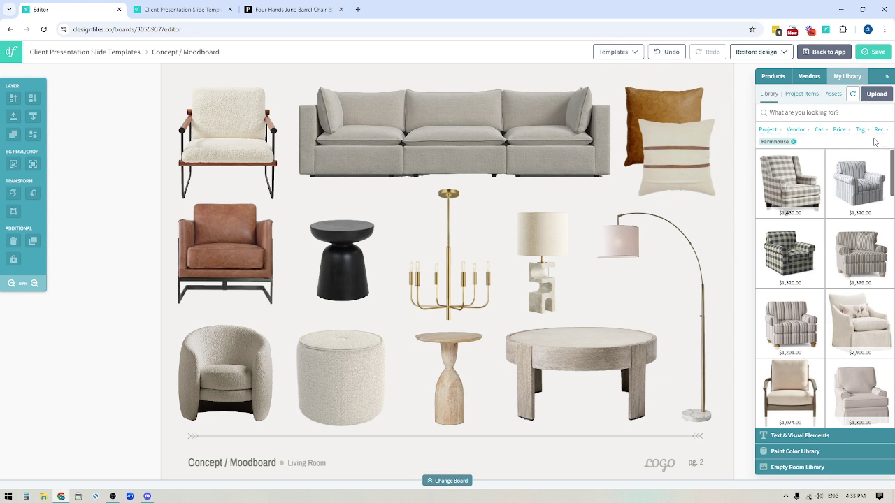
# Clear the Farmhouse tag filter and switch My Library to the Project Items sub-tab
pyautogui.click(793, 141)
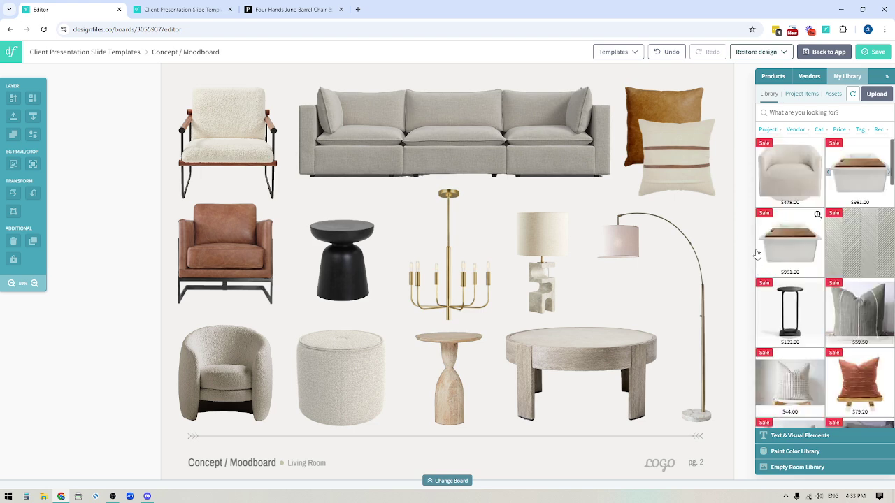
pyautogui.click(797, 99)
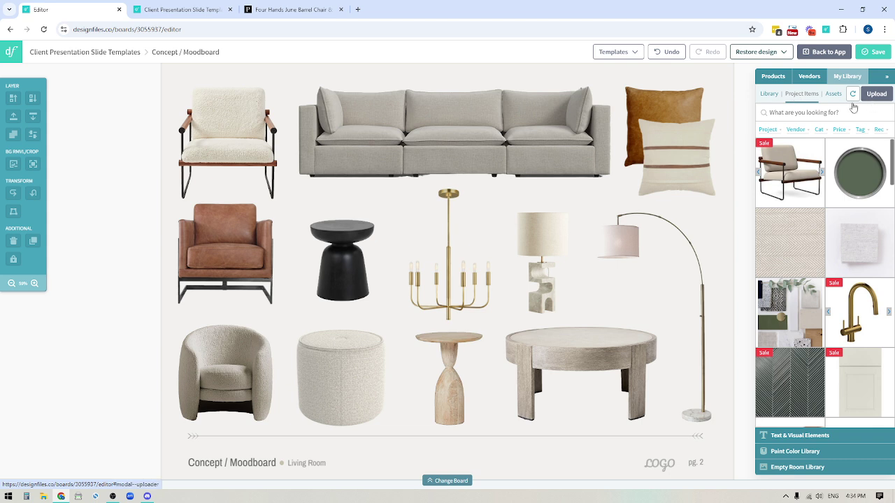
pyautogui.moveTo(781, 164)
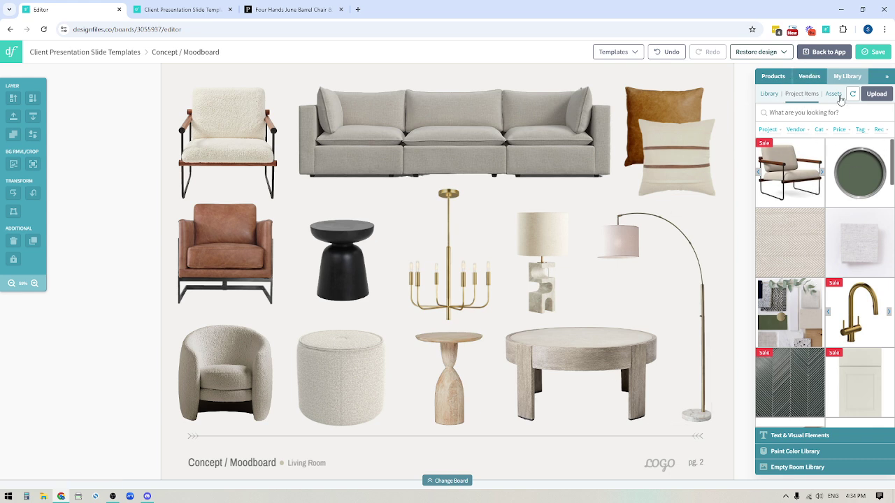
# Switch My Library to the Assets sub-tab showing room photos, logos and paint swatches
pyautogui.click(834, 93)
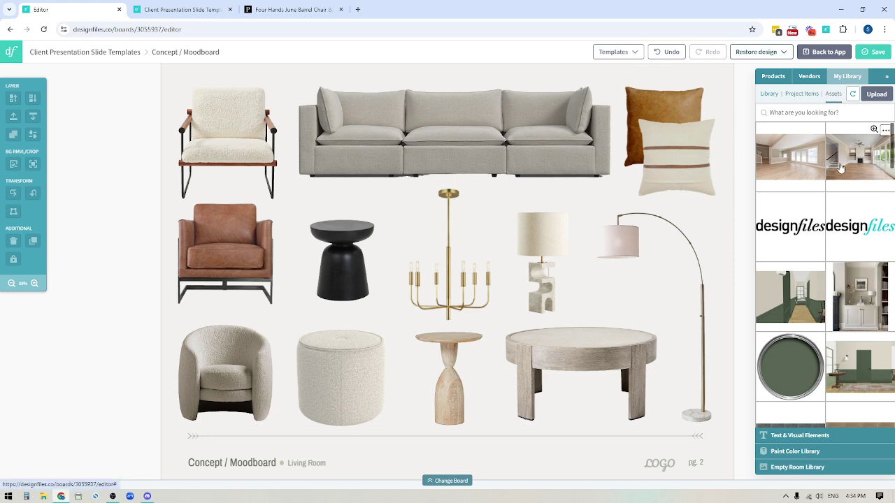
pyautogui.click(171, 9)
pyautogui.scroll(-3, 478, 326)
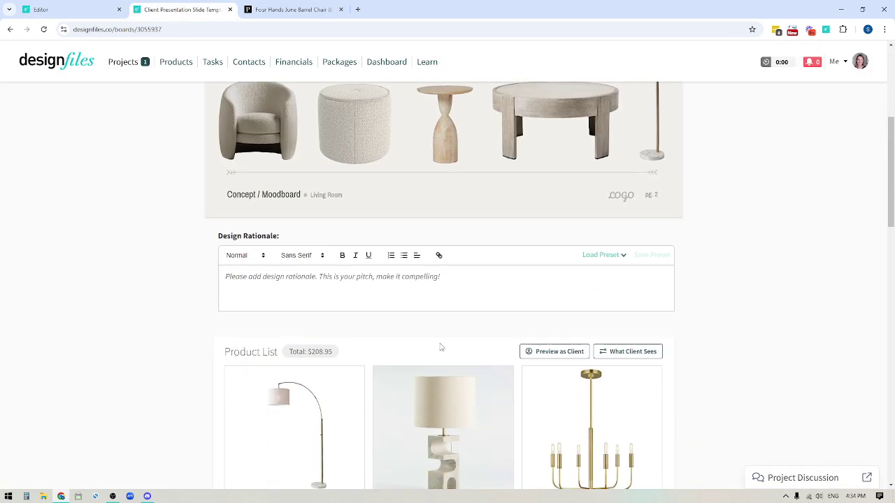
pyautogui.scroll(2, 431, 271)
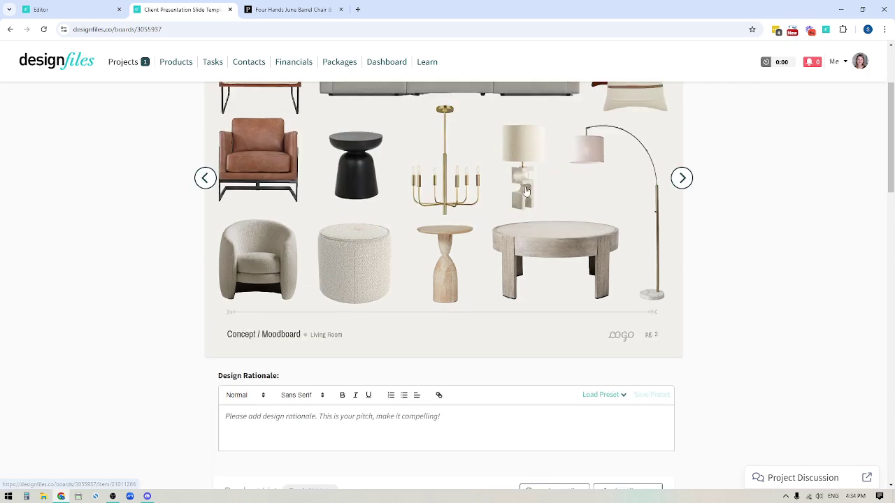
pyautogui.scroll(-1, 430, 271)
pyautogui.scroll(-4, 431, 271)
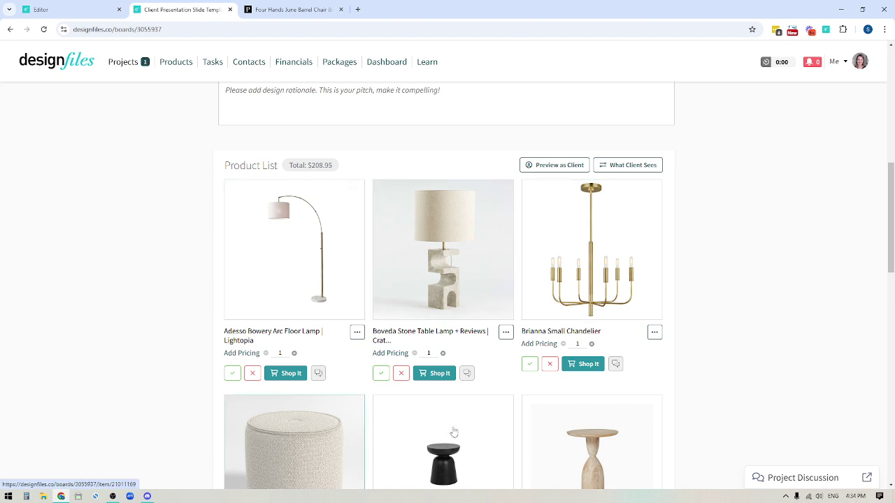
pyautogui.scroll(-2, 553, 418)
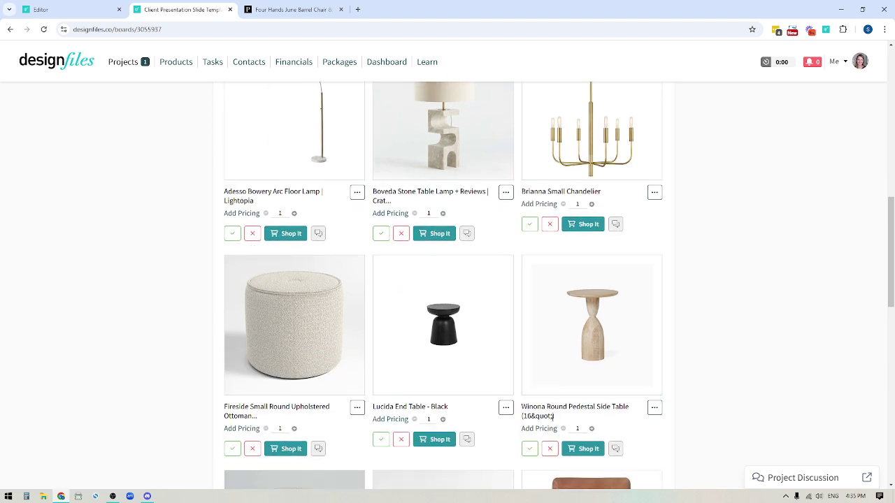
pyautogui.scroll(2, 554, 416)
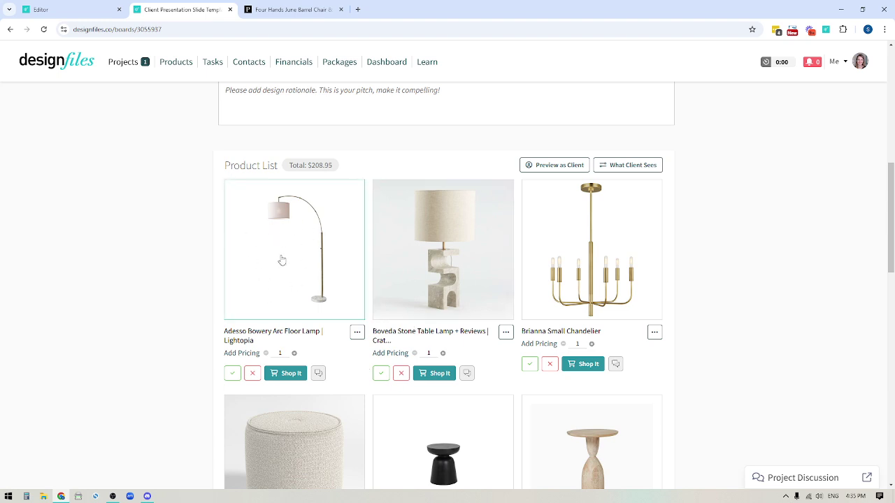
pyautogui.click(49, 13)
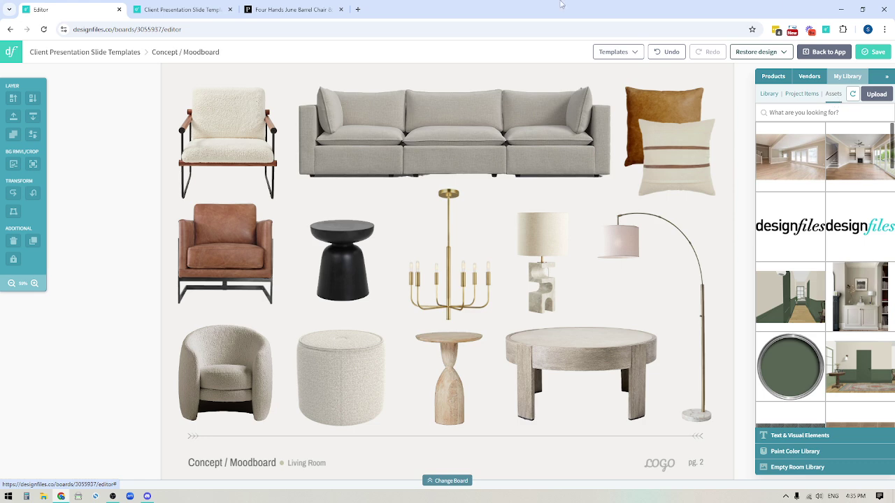
# Review the Client Presentation product list, then show the Editor's coffee table catalogue results
pyautogui.click(184, 10)
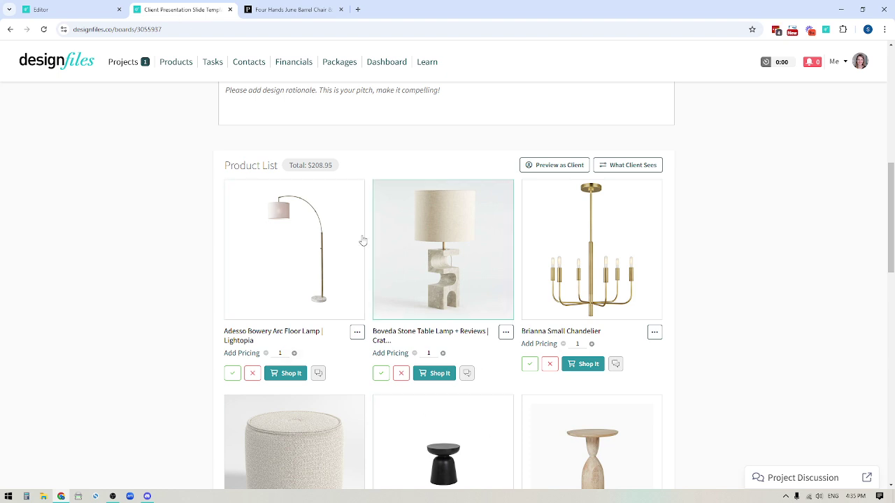
pyautogui.scroll(6, 455, 230)
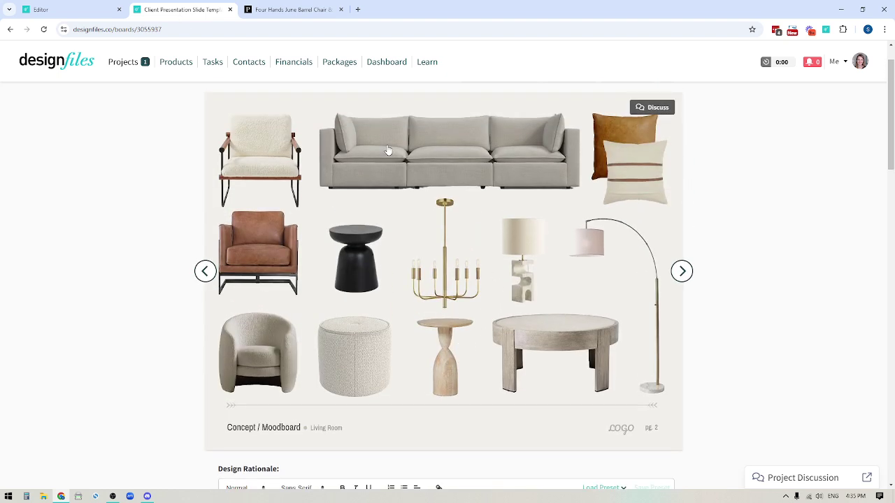
pyautogui.click(64, 12)
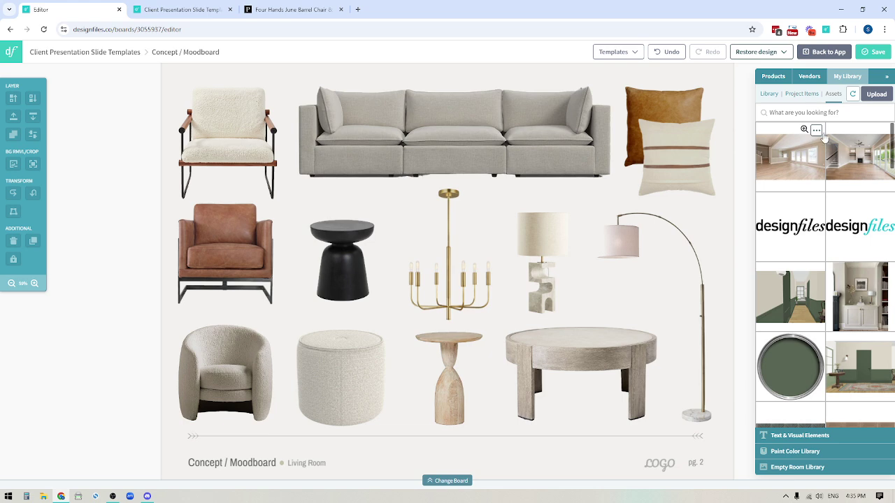
pyautogui.click(773, 77)
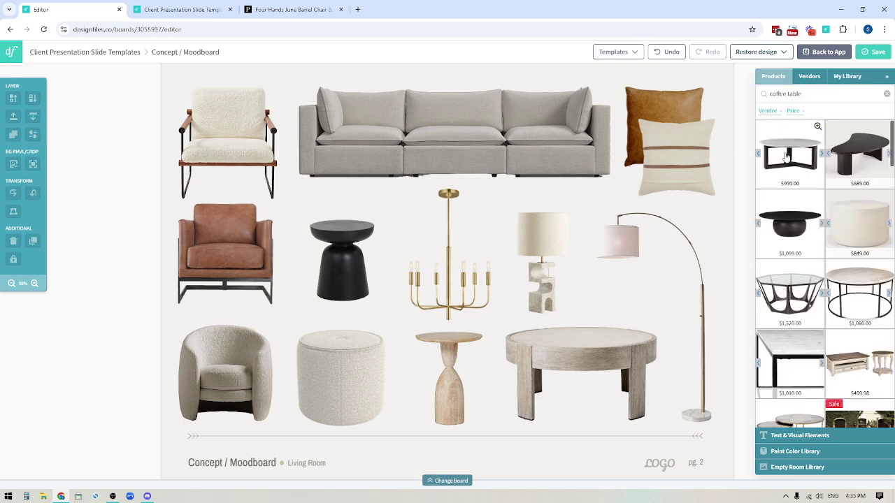